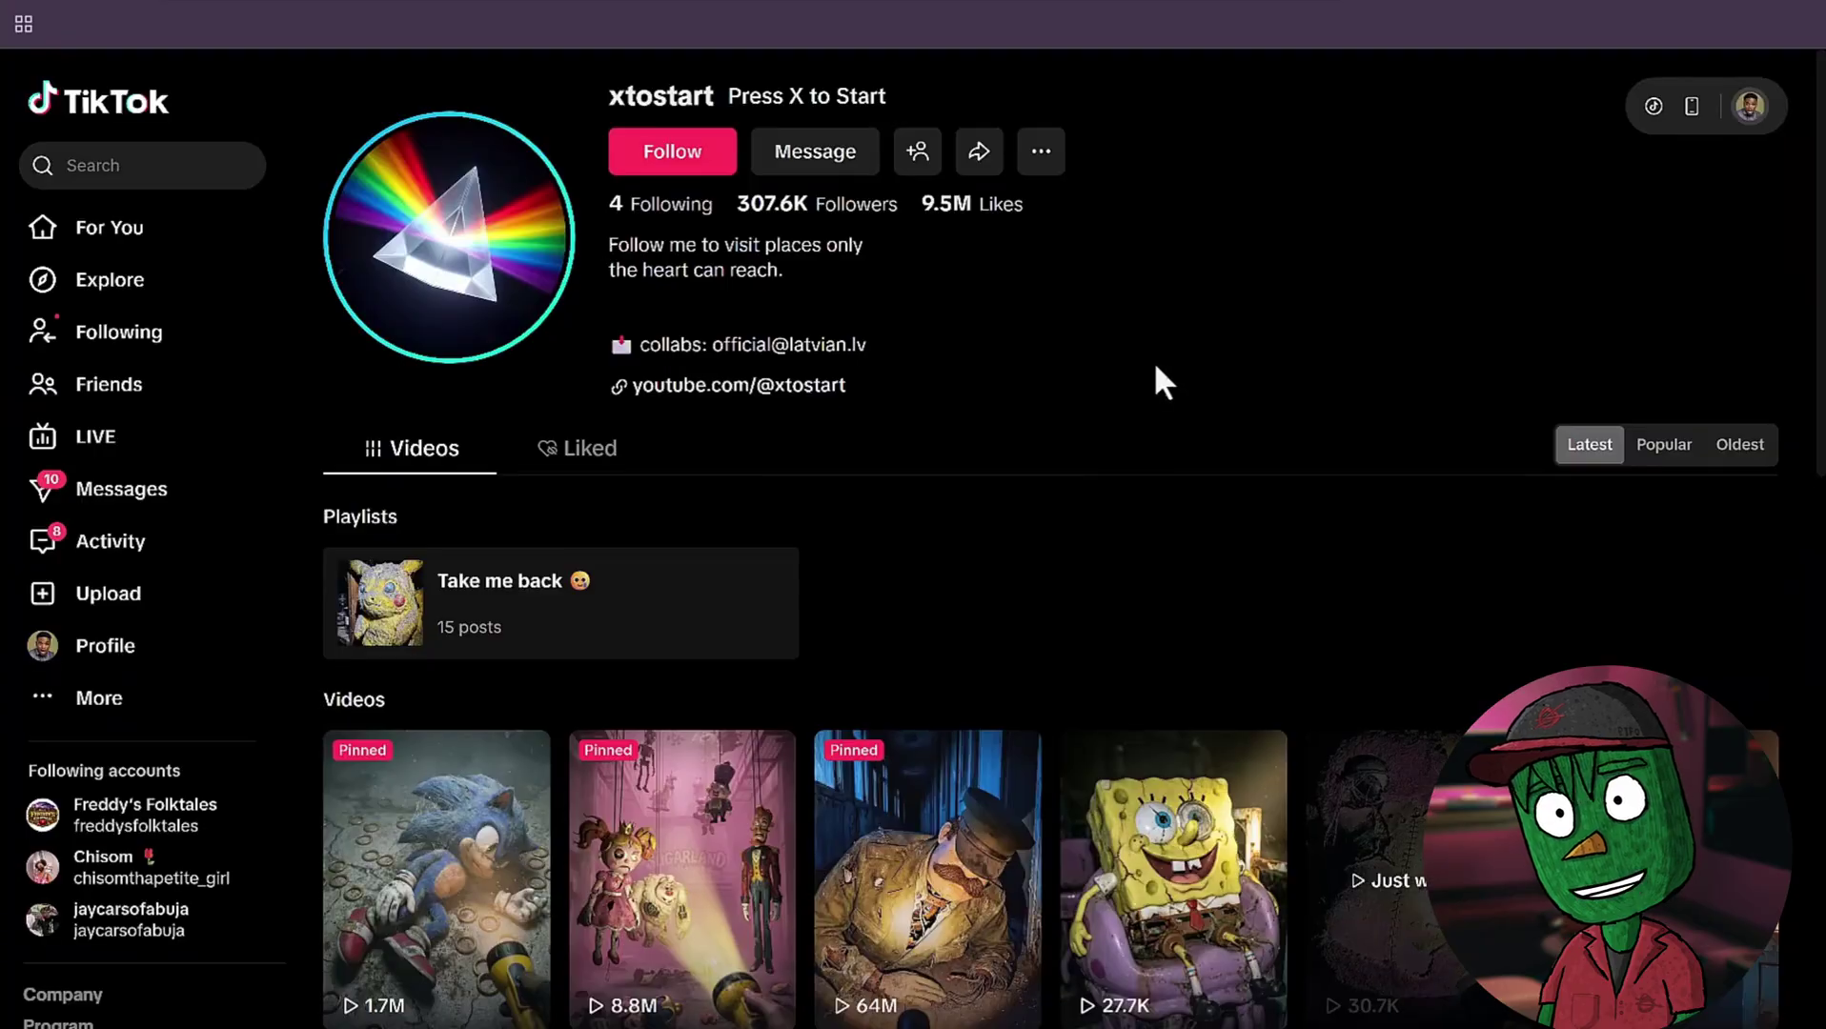
# Step: Scroll the Pinterest page and highlight the 307.6K Followers count
pyautogui.scroll(-4, 1040, 460)
pyautogui.scroll(-4, 1325, 461)
pyautogui.scroll(-2, 1328, 459)
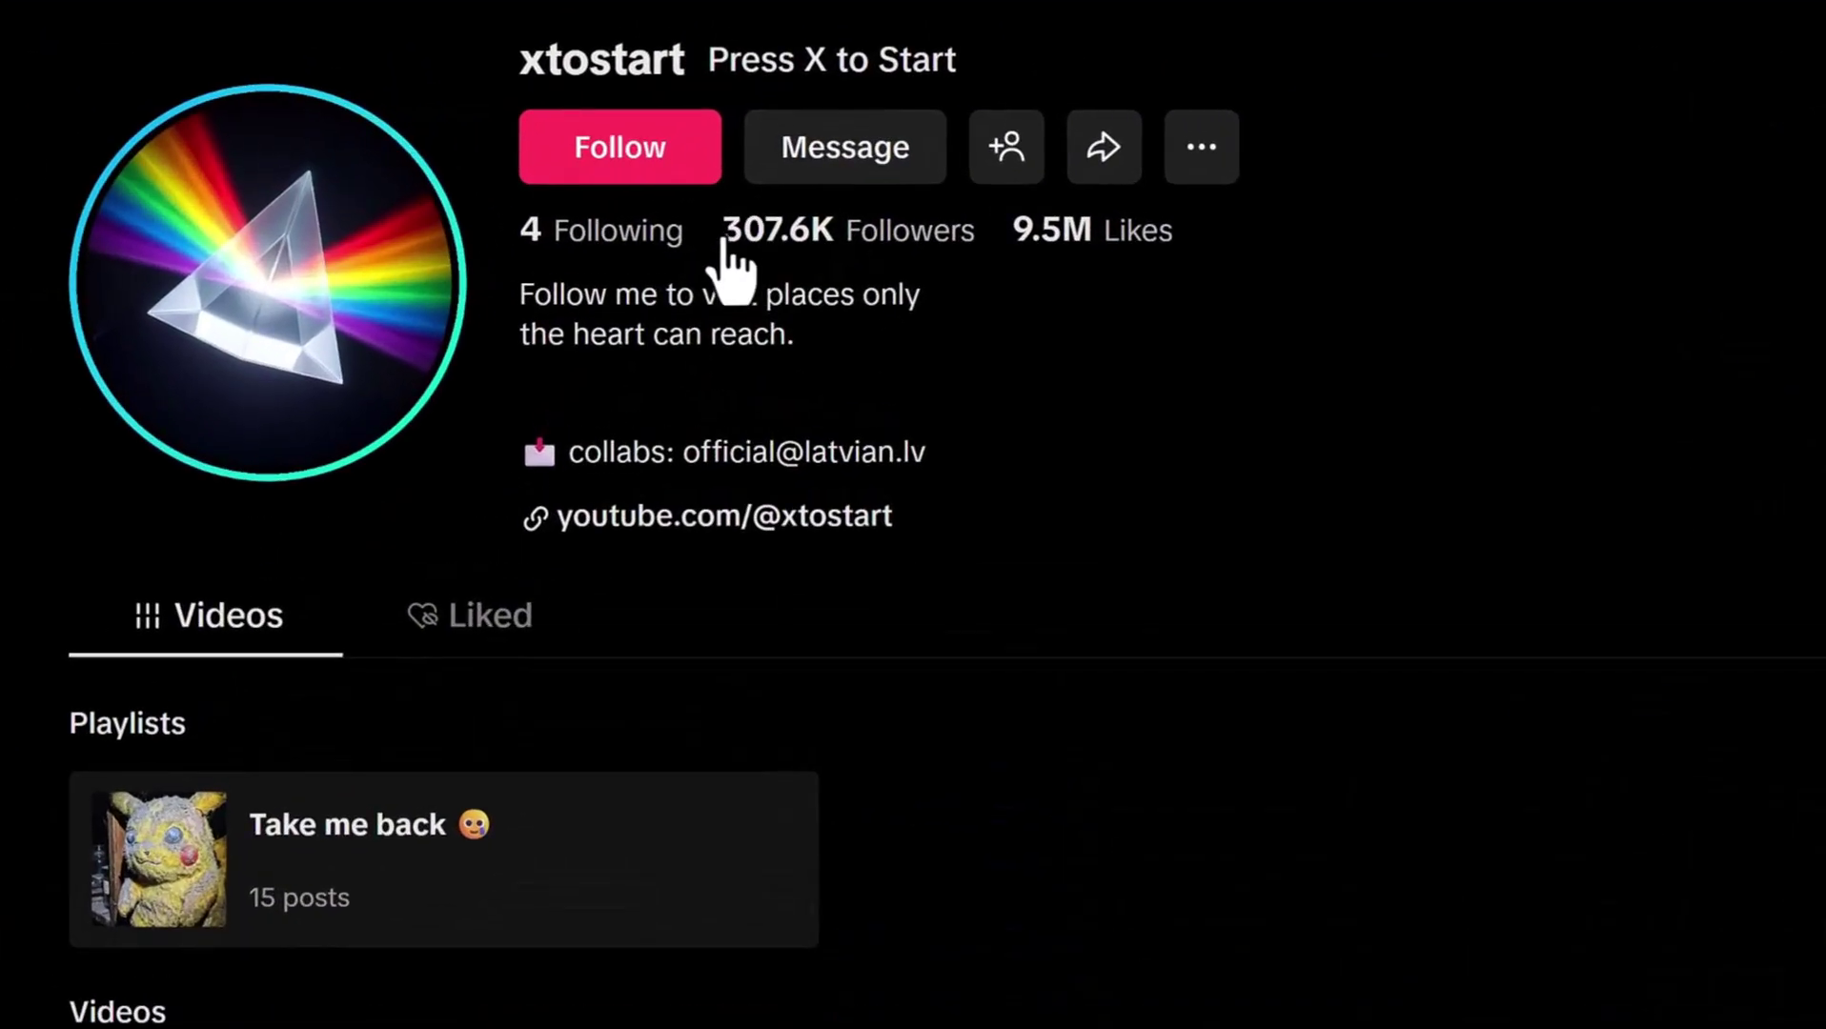
pyautogui.doubleClick(753, 233)
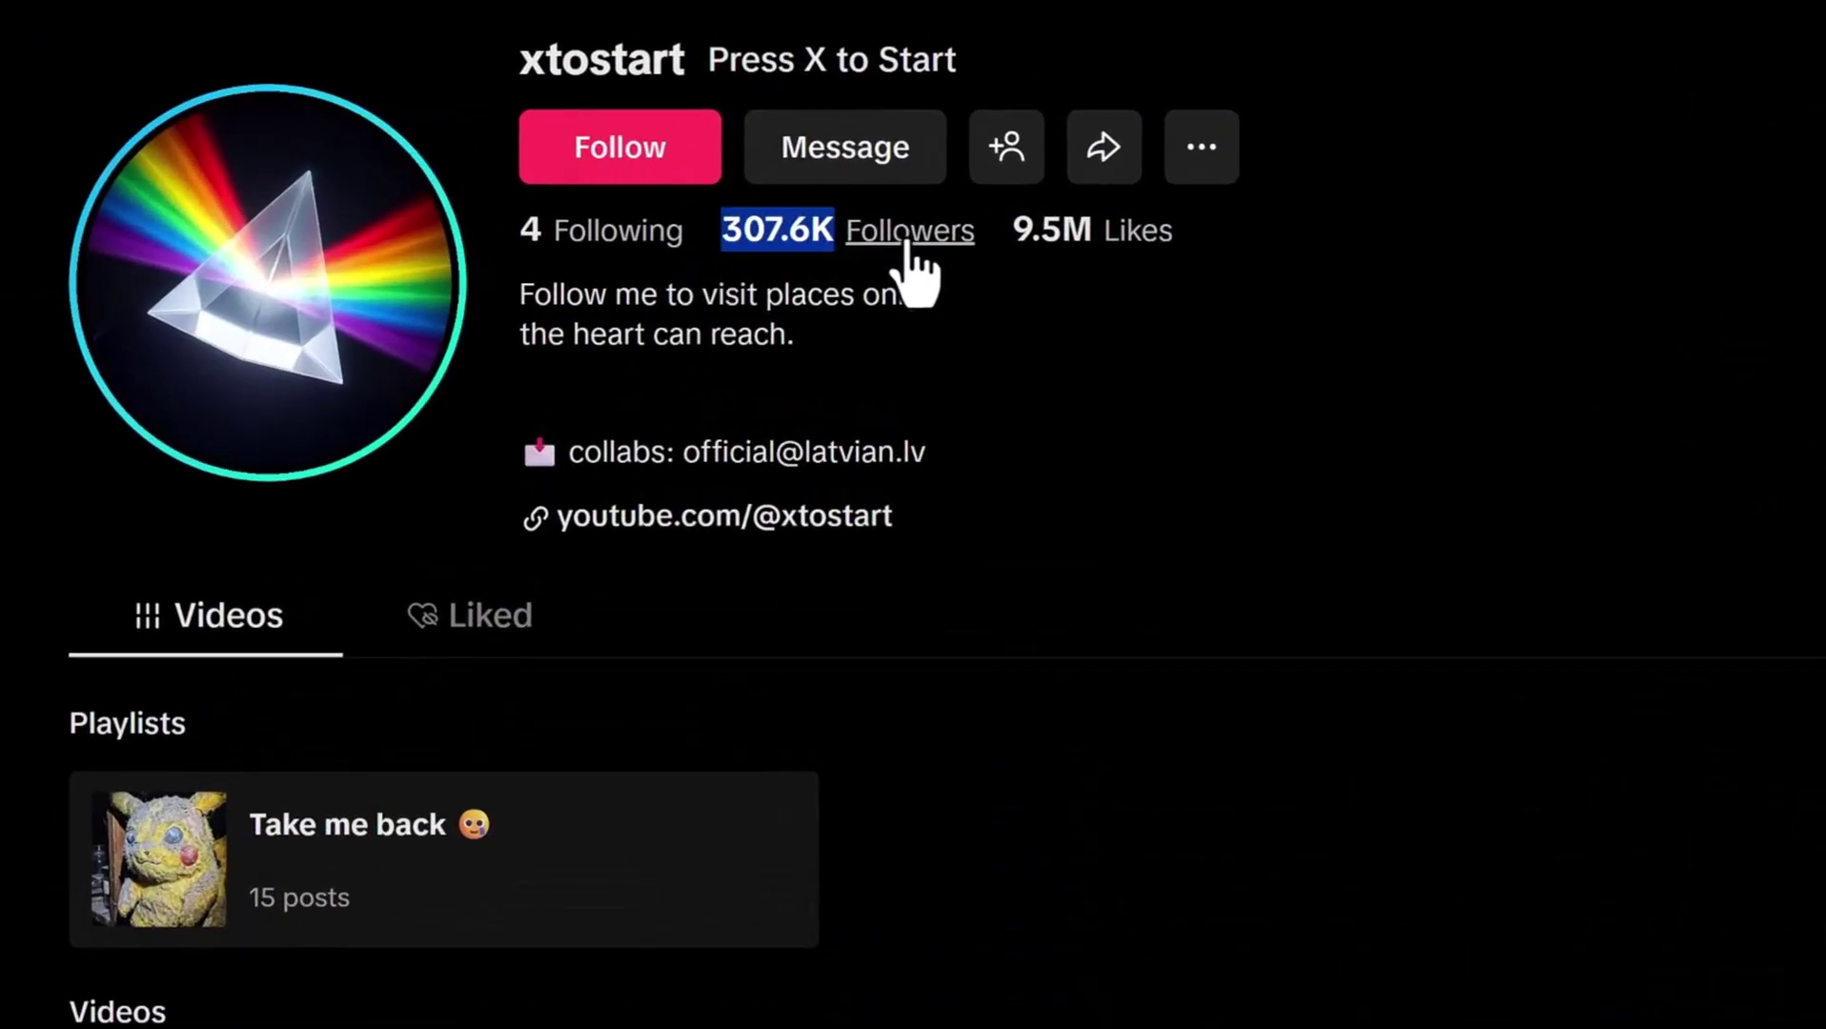
pyautogui.moveTo(913, 266); pyautogui.dragTo(1008, 239)
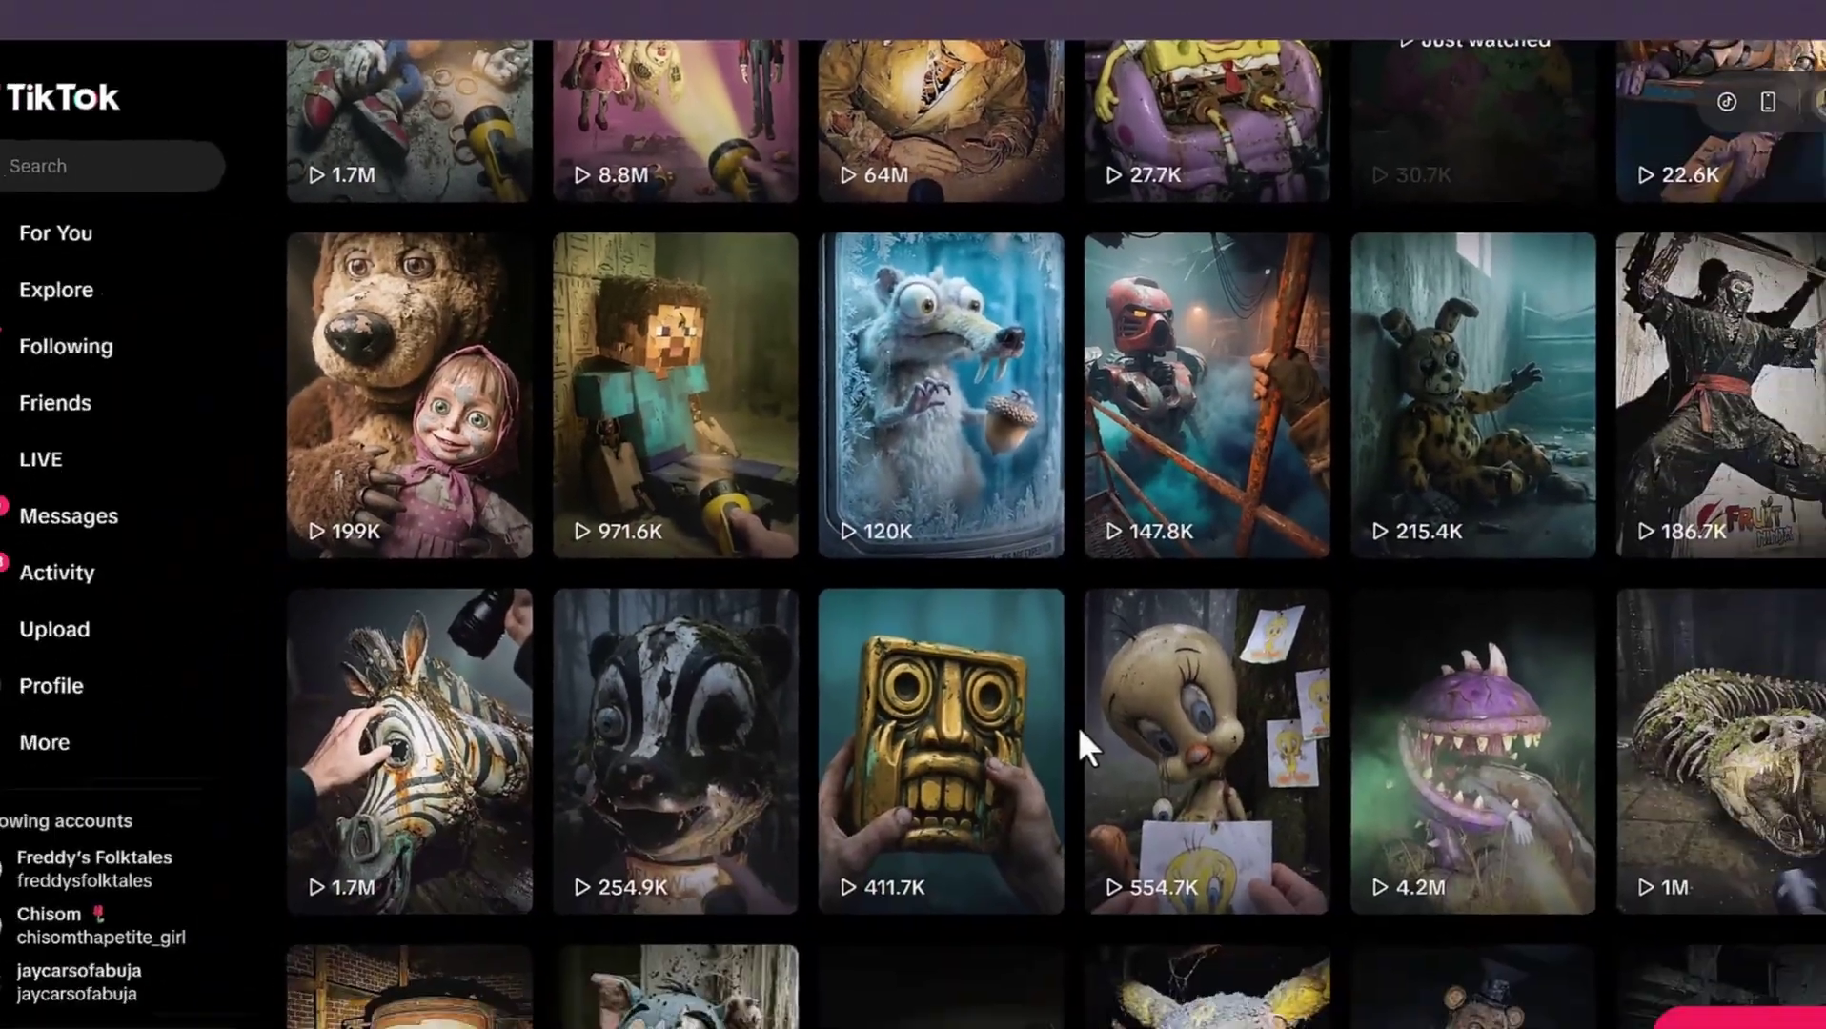
pyautogui.scroll(-5, 1079, 727)
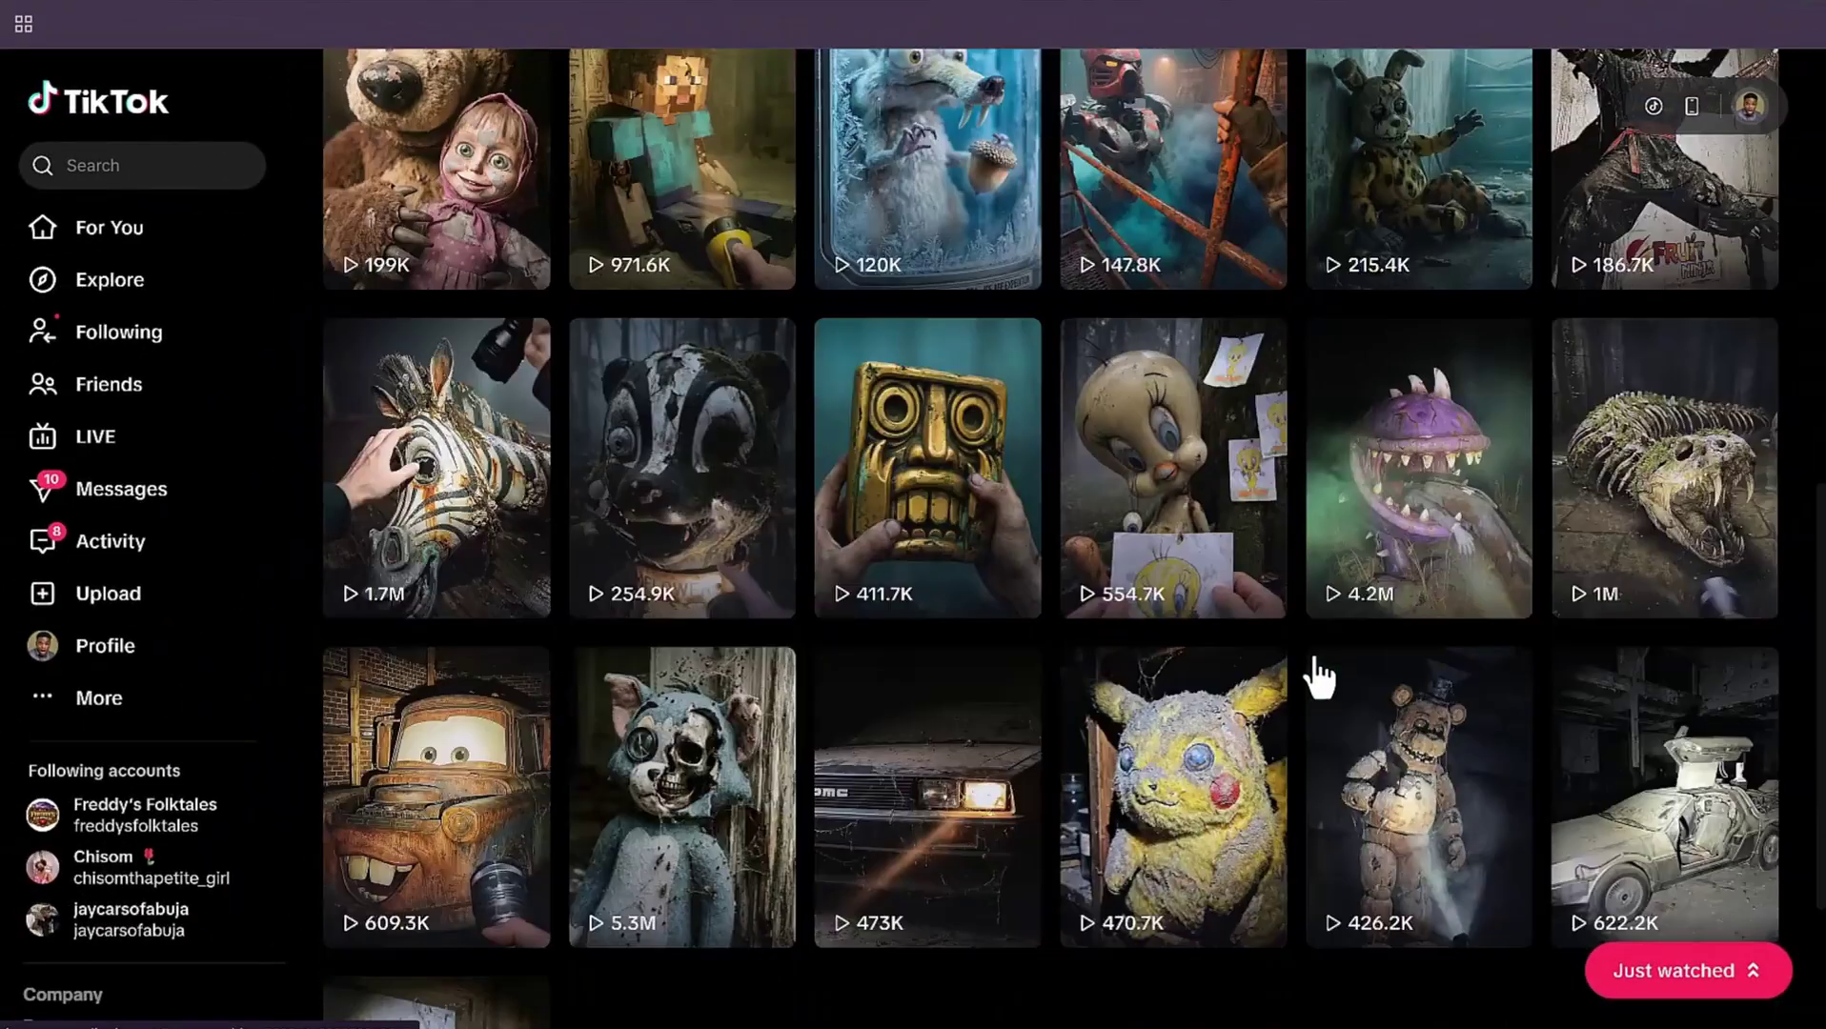
pyautogui.scroll(8, 1317, 678)
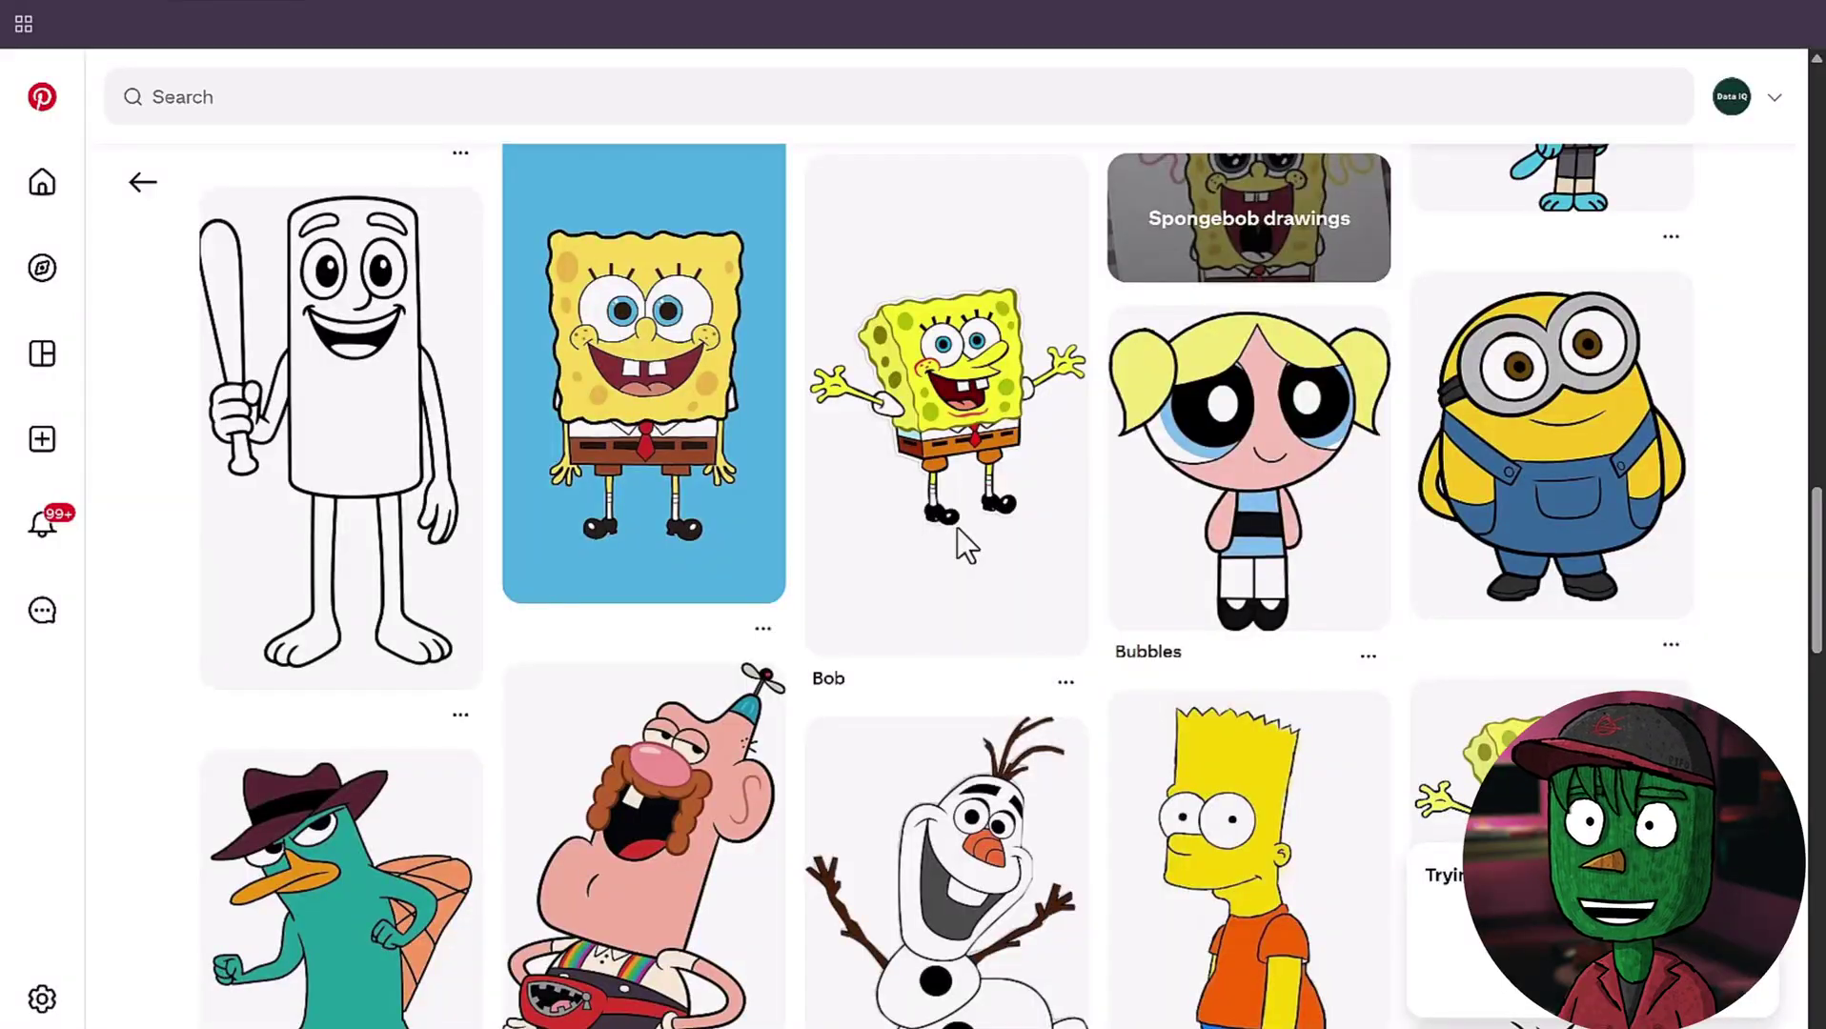
# Step: Save the transparent-background SpongeBob clipart image to the computer
pyautogui.scroll(5, 1114, 685)
pyautogui.scroll(10, 1116, 690)
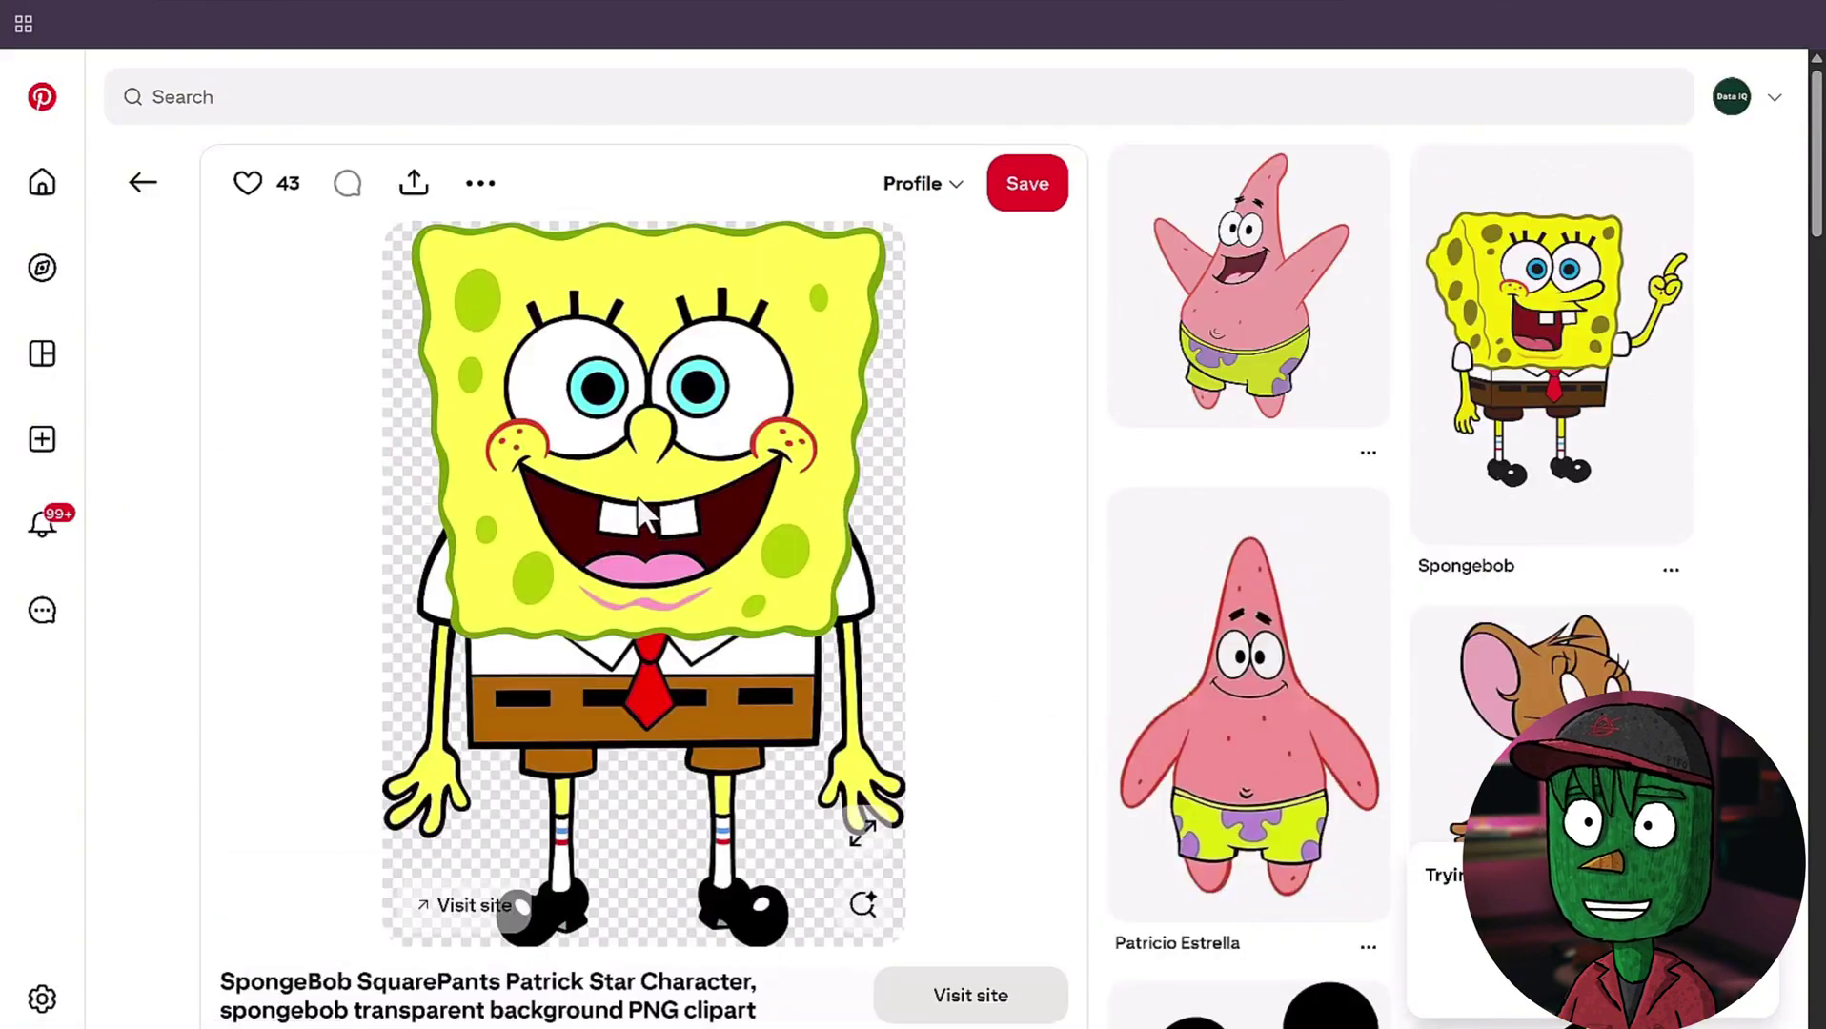
pyautogui.rightClick(595, 483)
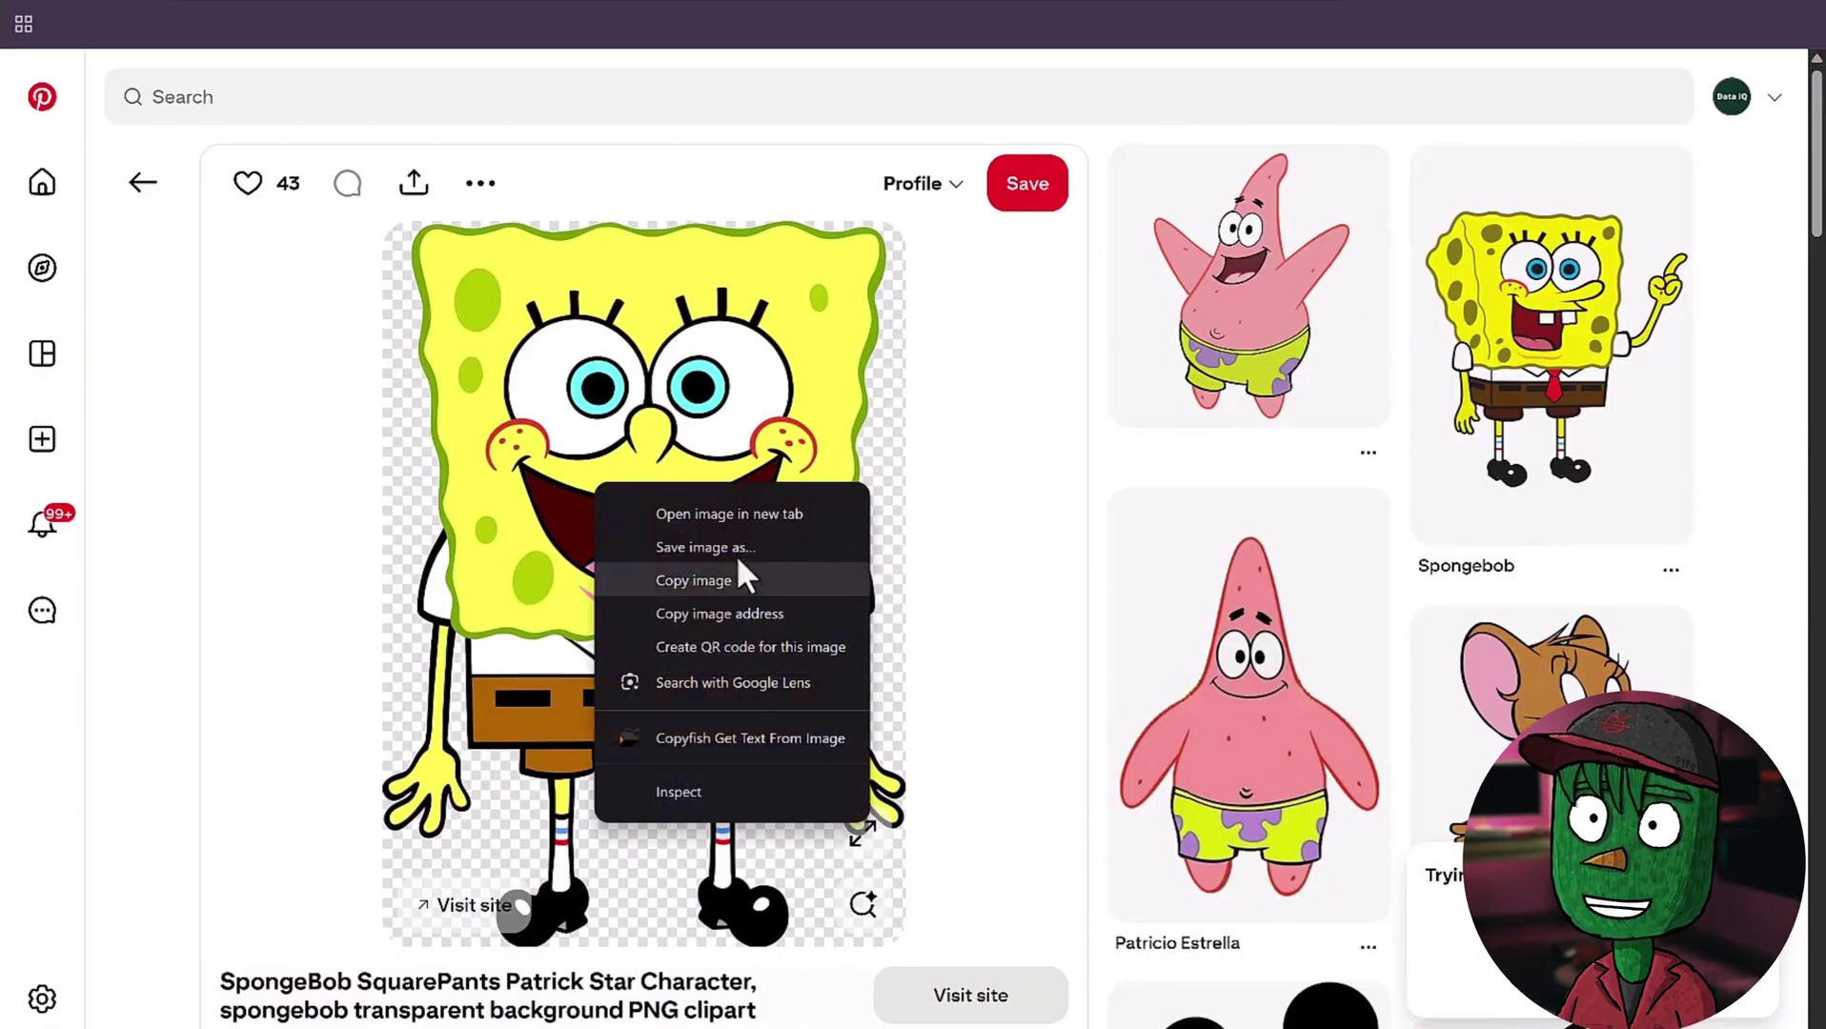
pyautogui.click(772, 547)
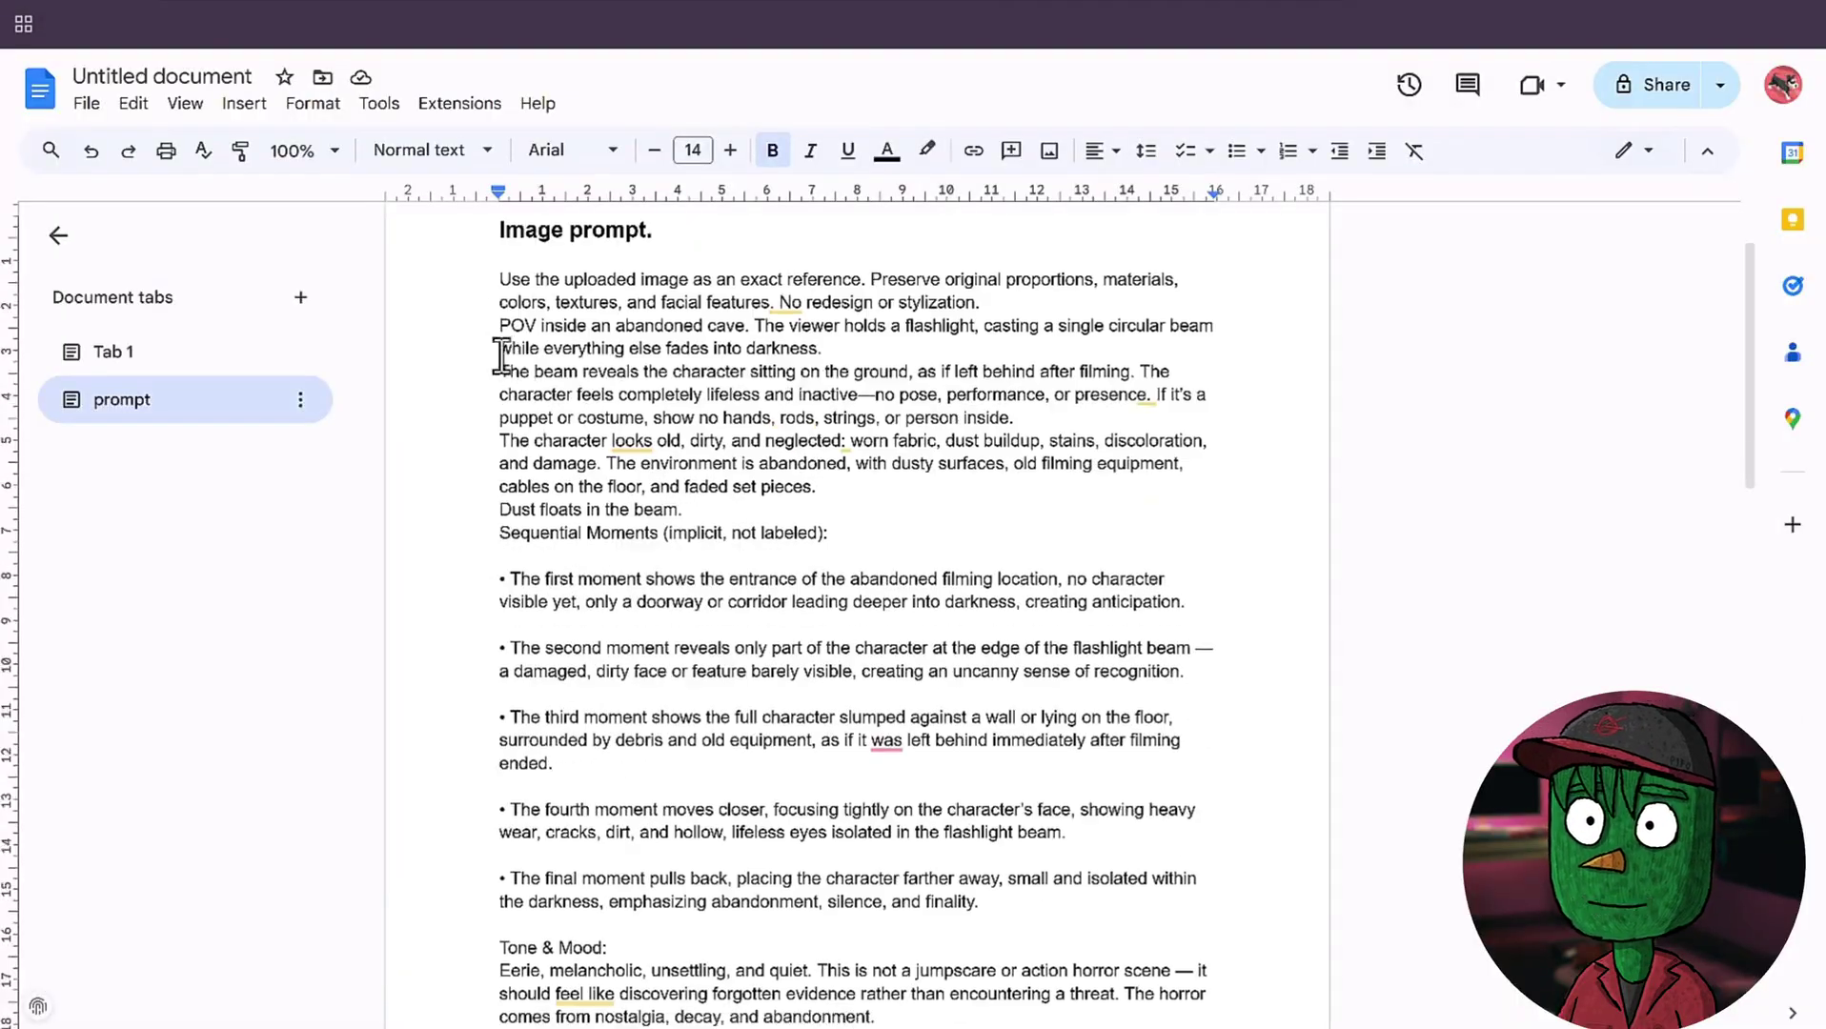
# Step: Copy the full image prompt text from the Google Docs prompt document
pyautogui.moveTo(499, 279); pyautogui.dragTo(923, 663)
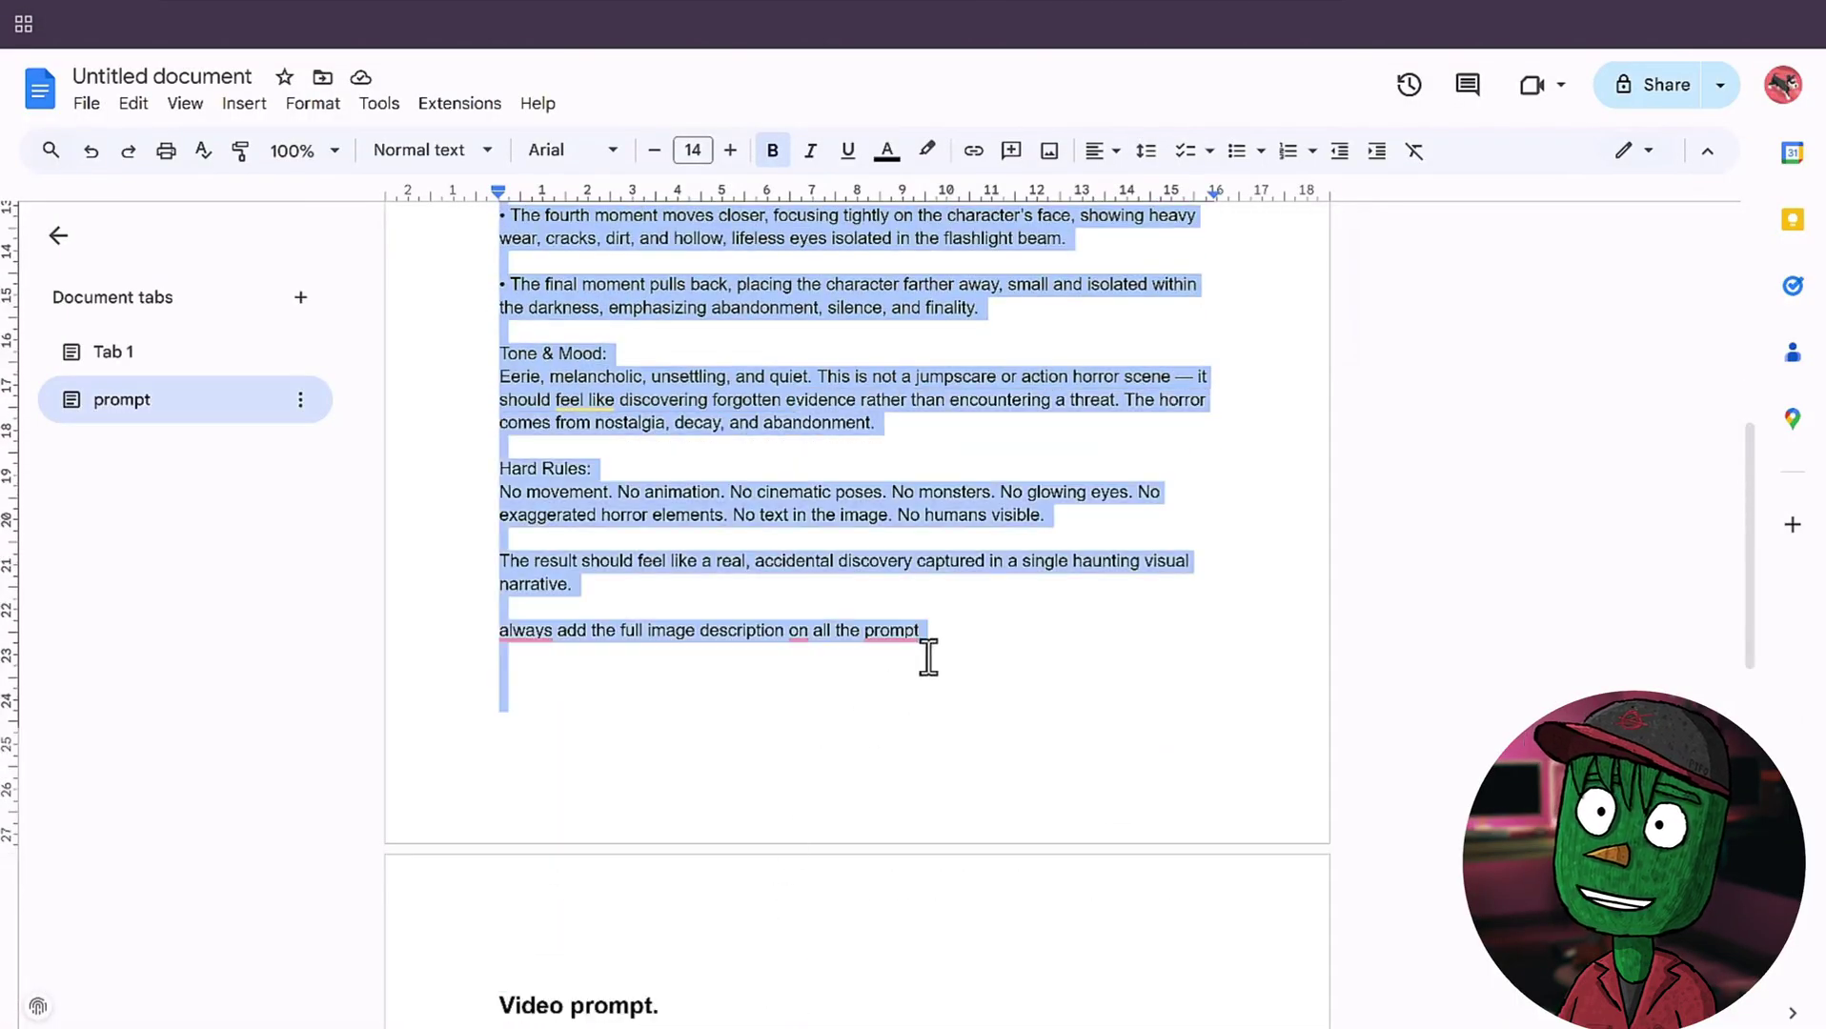
pyautogui.rightClick(805, 519)
pyautogui.click(838, 481)
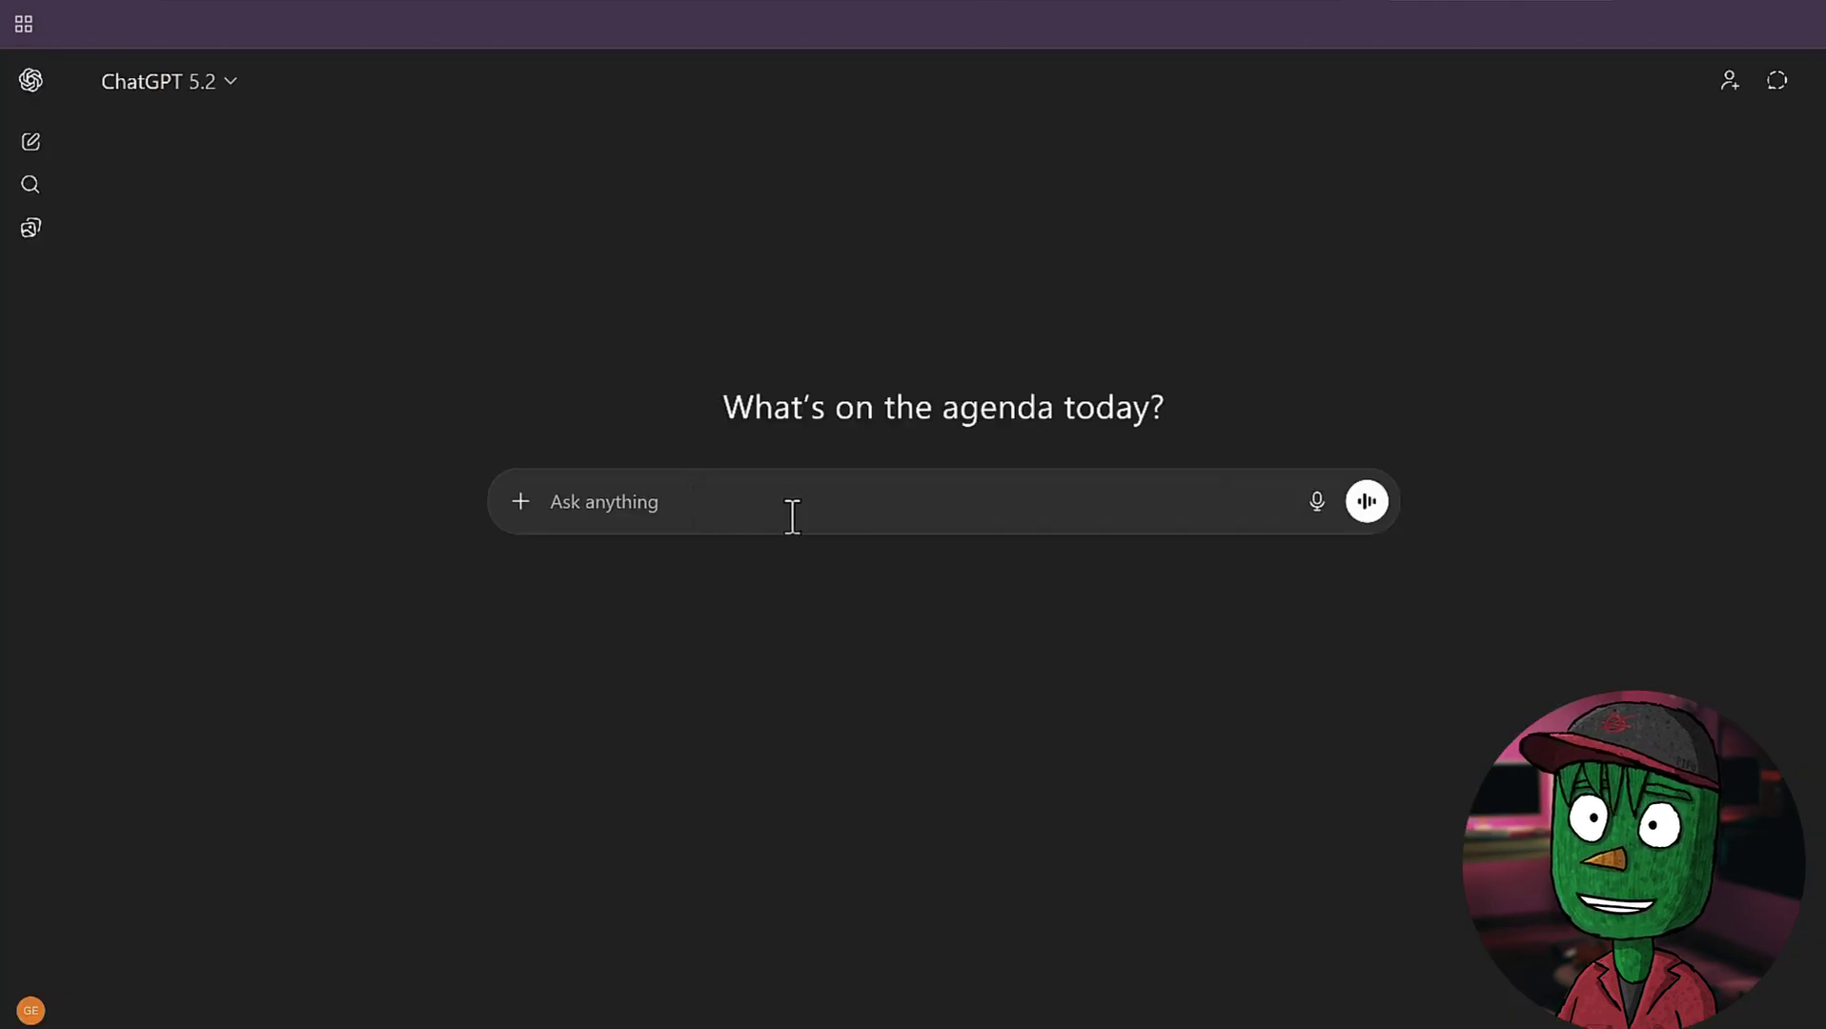
# Step: Send the cave prompt to ChatGPT and copy the SCENE 1 — THE ENTRANCE prompt from its reply
pyautogui.hotkey('ctrl', 'v')
pyautogui.click(1366, 789)
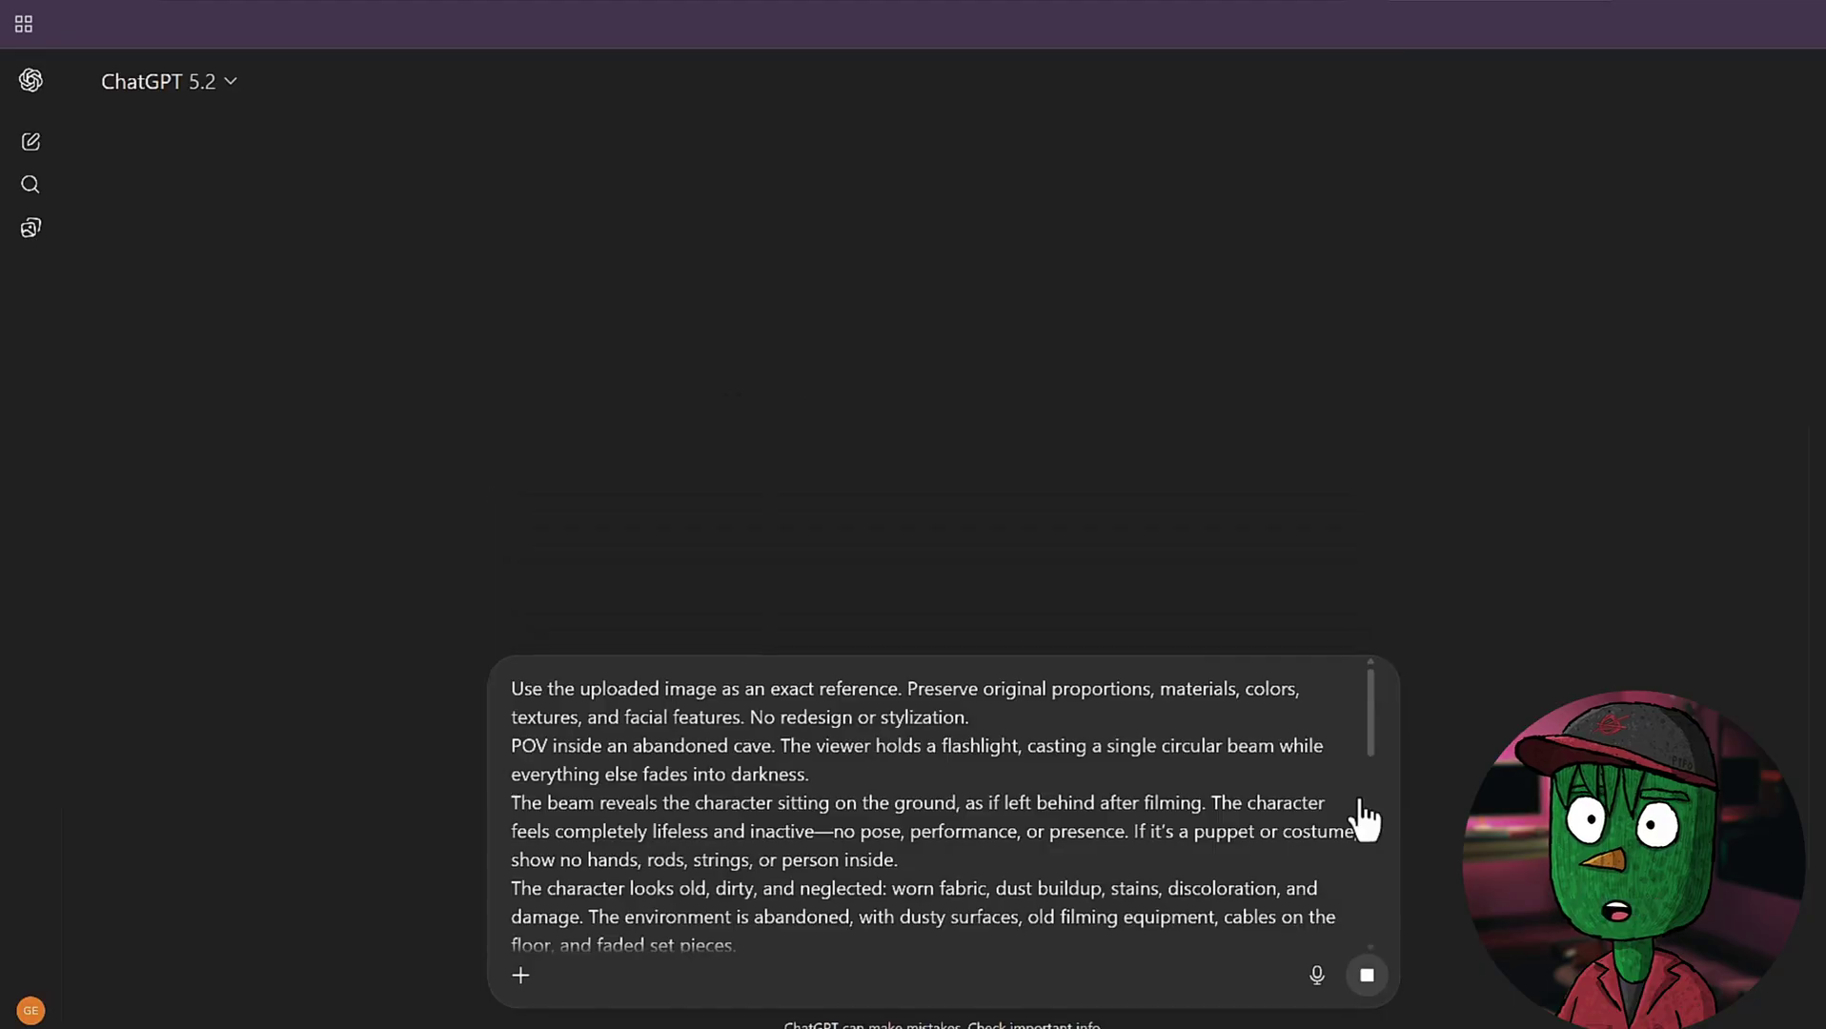
pyautogui.moveTo(487, 441); pyautogui.dragTo(779, 441)
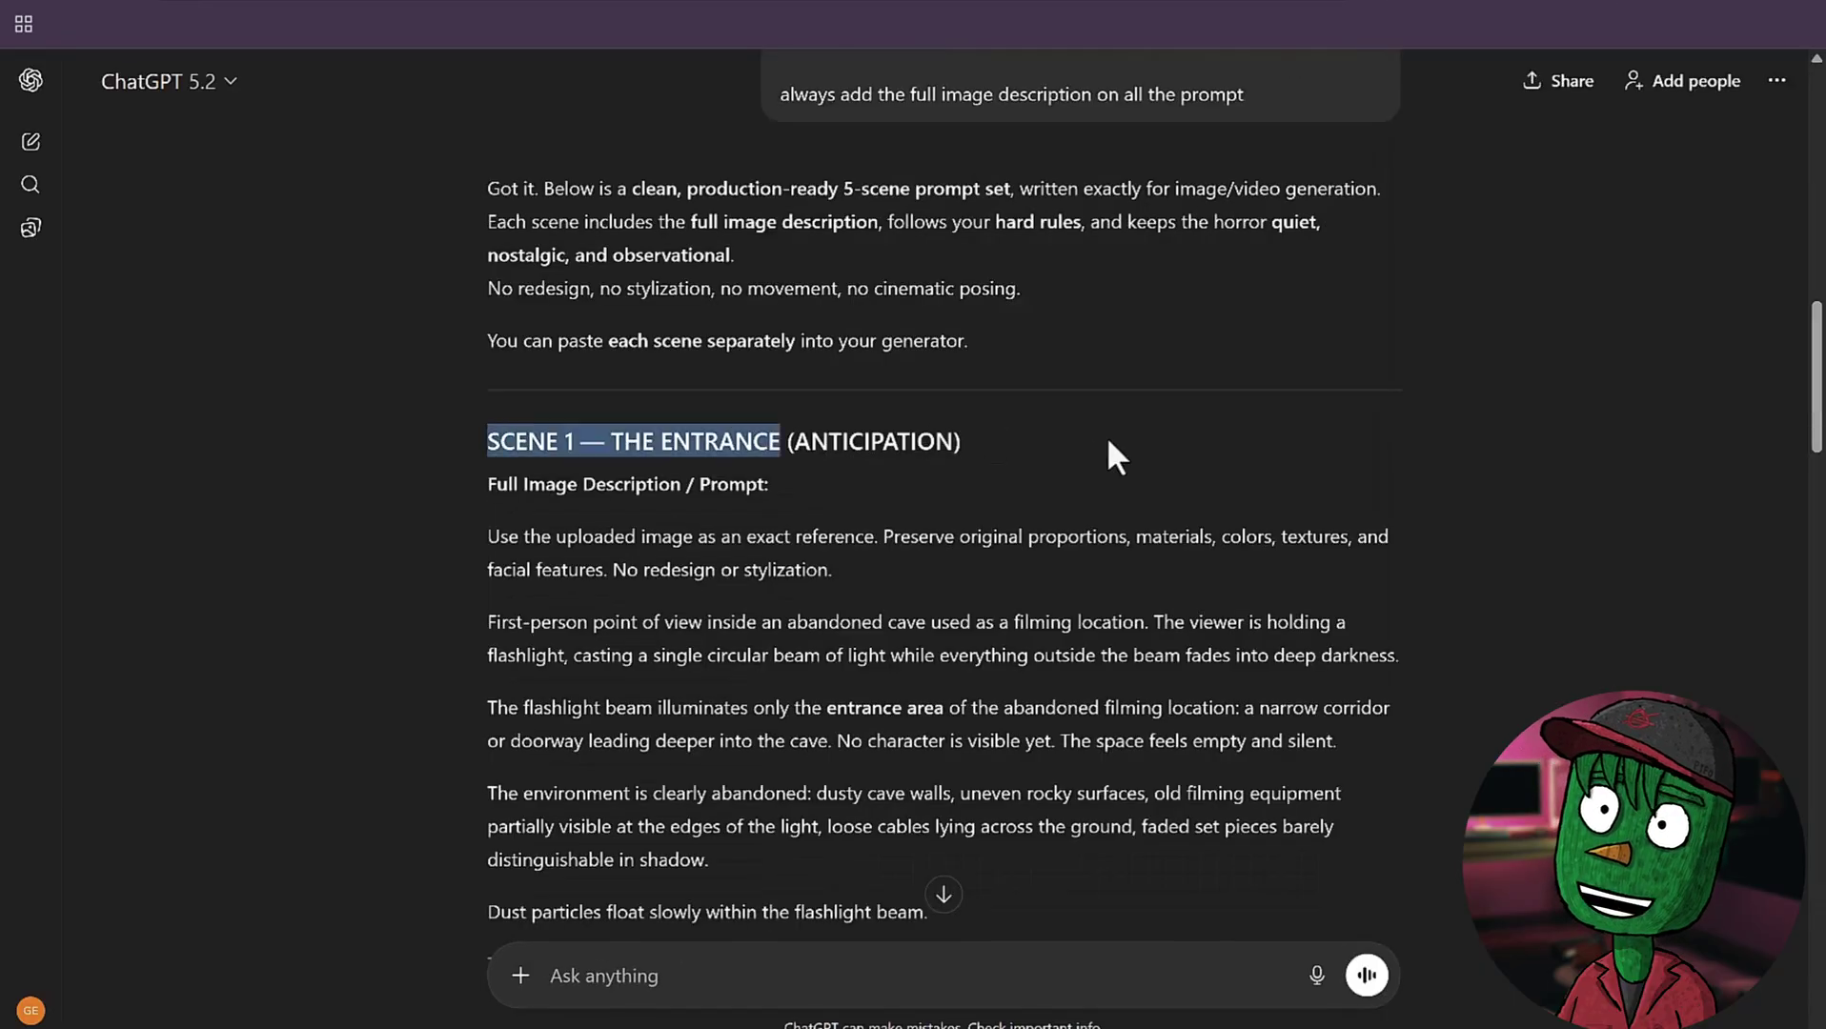
pyautogui.click(1105, 438)
pyautogui.scroll(-3, 970, 460)
pyautogui.moveTo(487, 299); pyautogui.dragTo(856, 858)
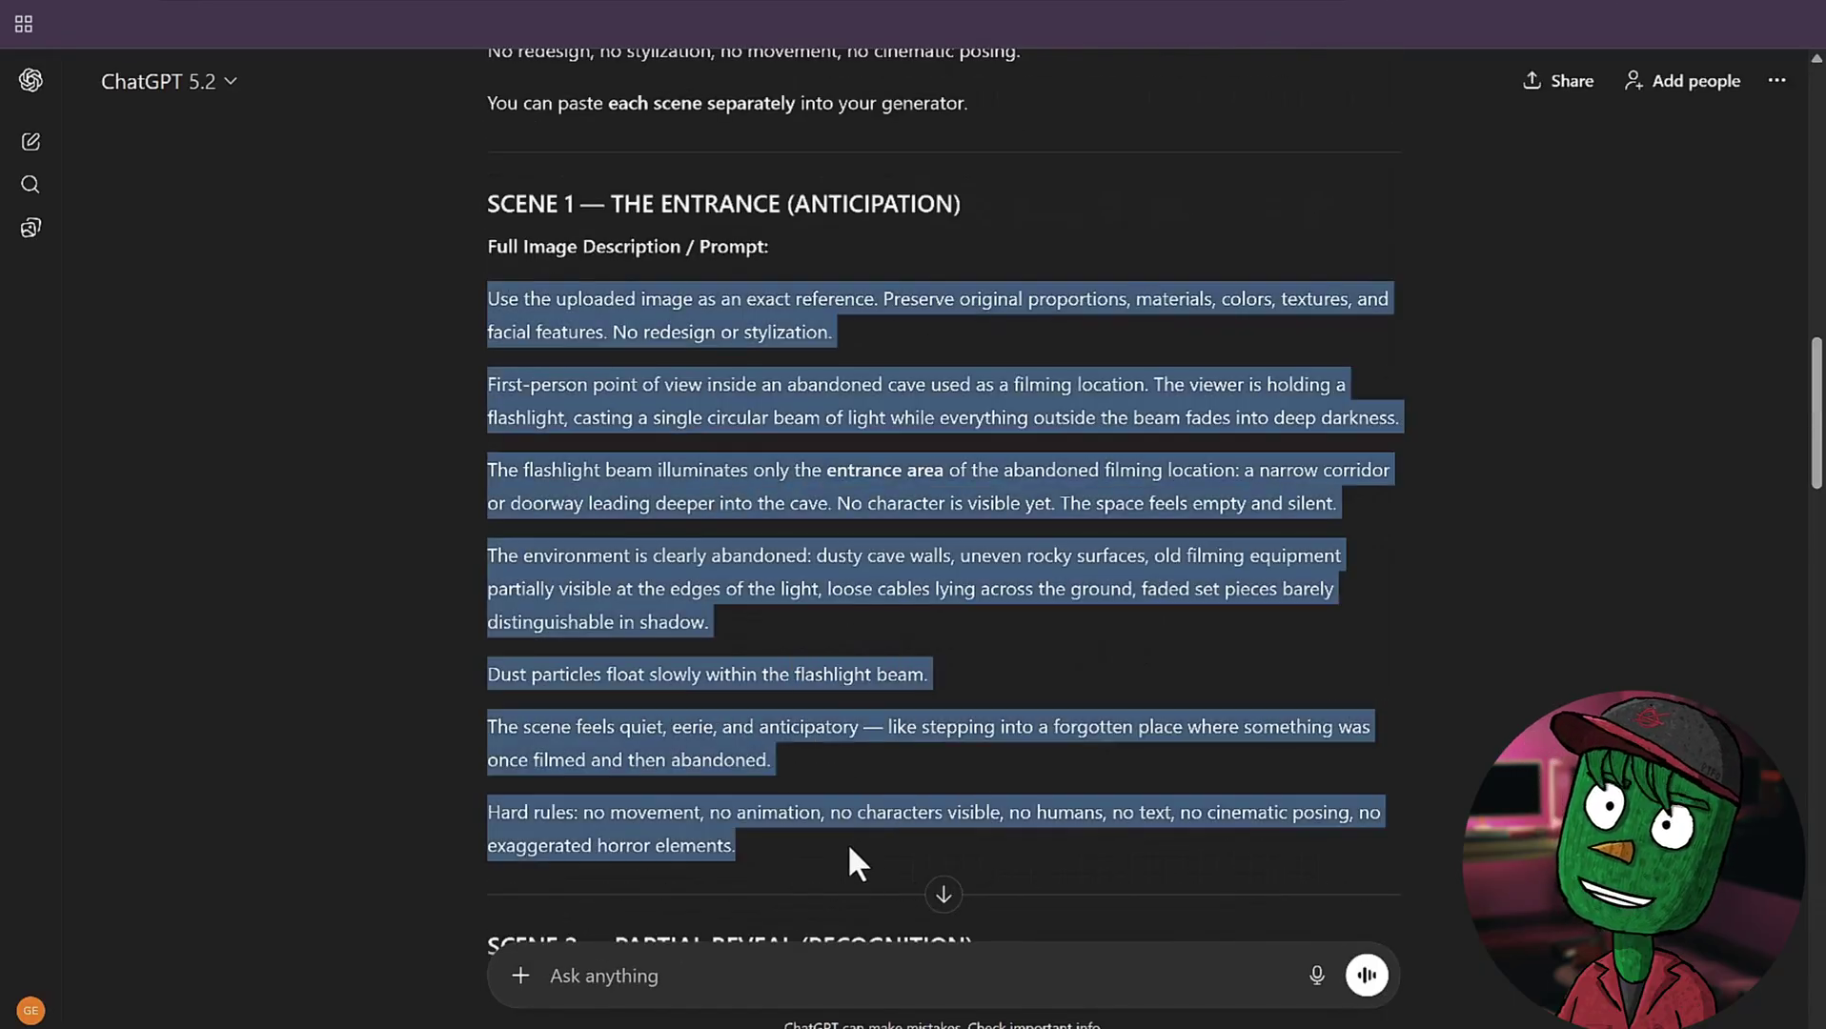
pyautogui.rightClick(672, 584)
pyautogui.click(738, 605)
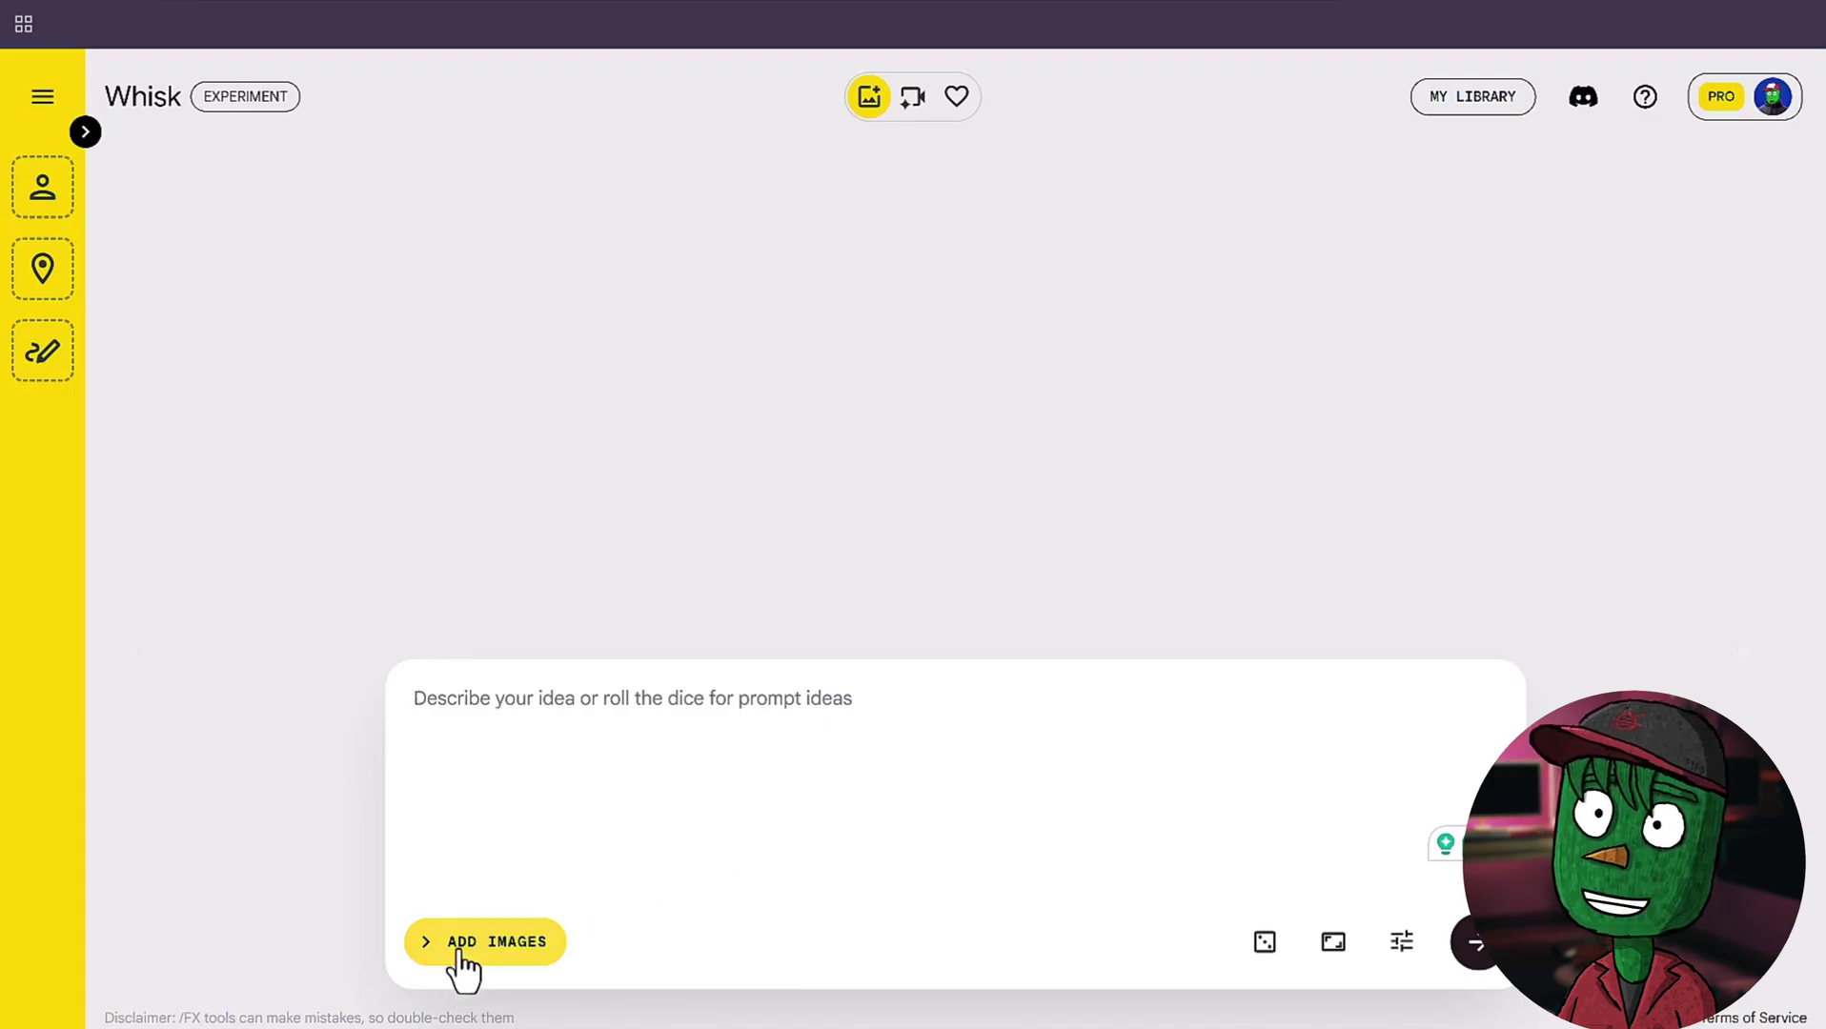
# Step: Upload the SpongeBob clipart image as the Whisk subject
pyautogui.click(458, 957)
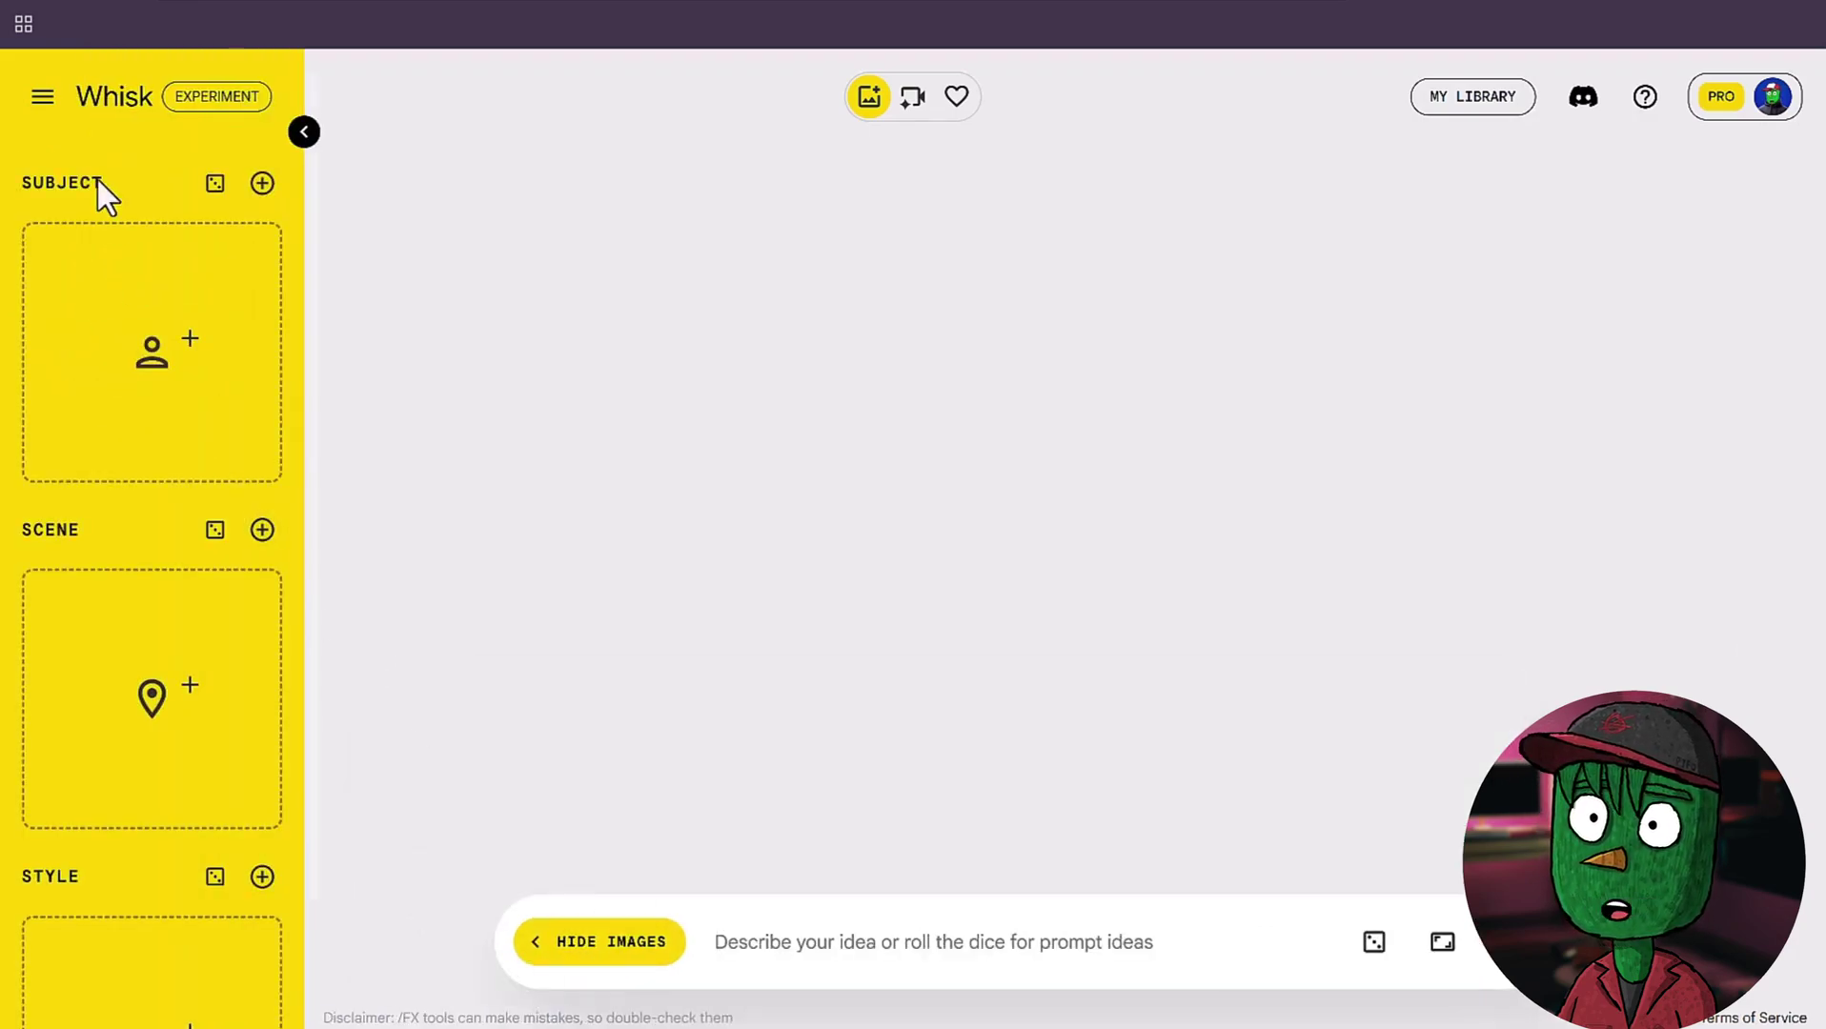
pyautogui.click(150, 169)
pyautogui.moveTo(130, 473)
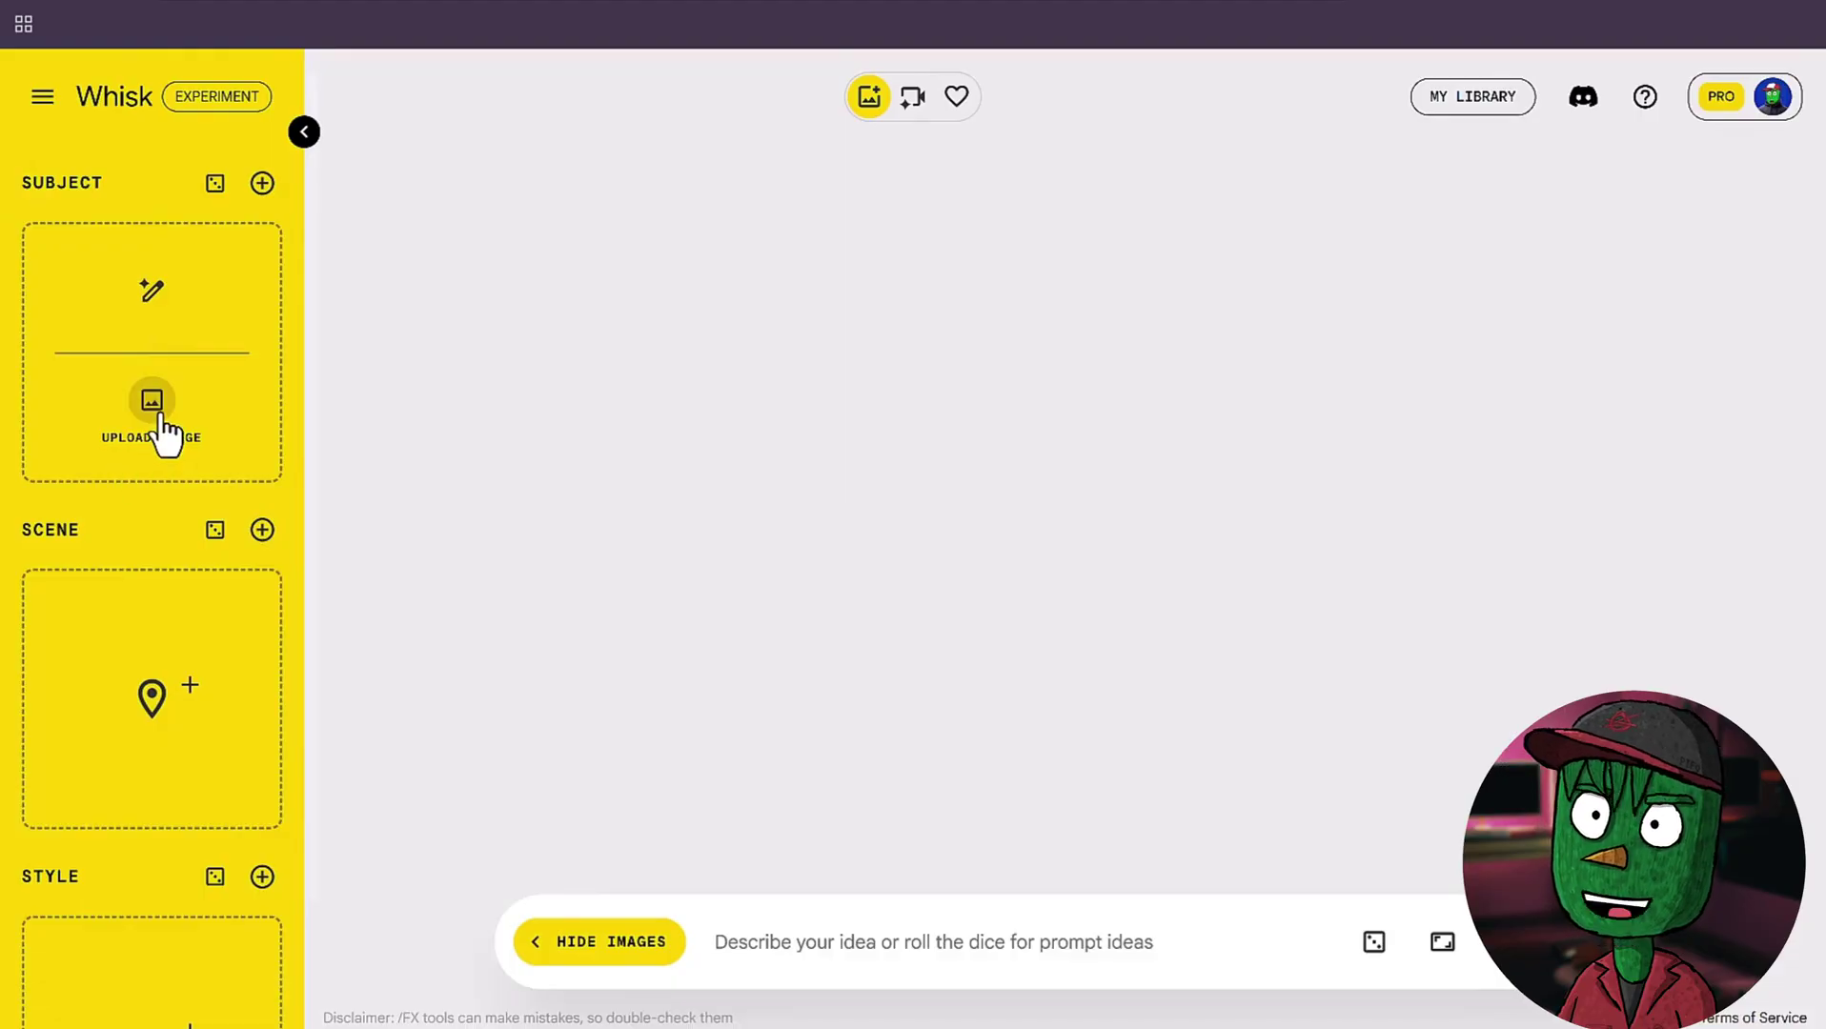
pyautogui.click(167, 423)
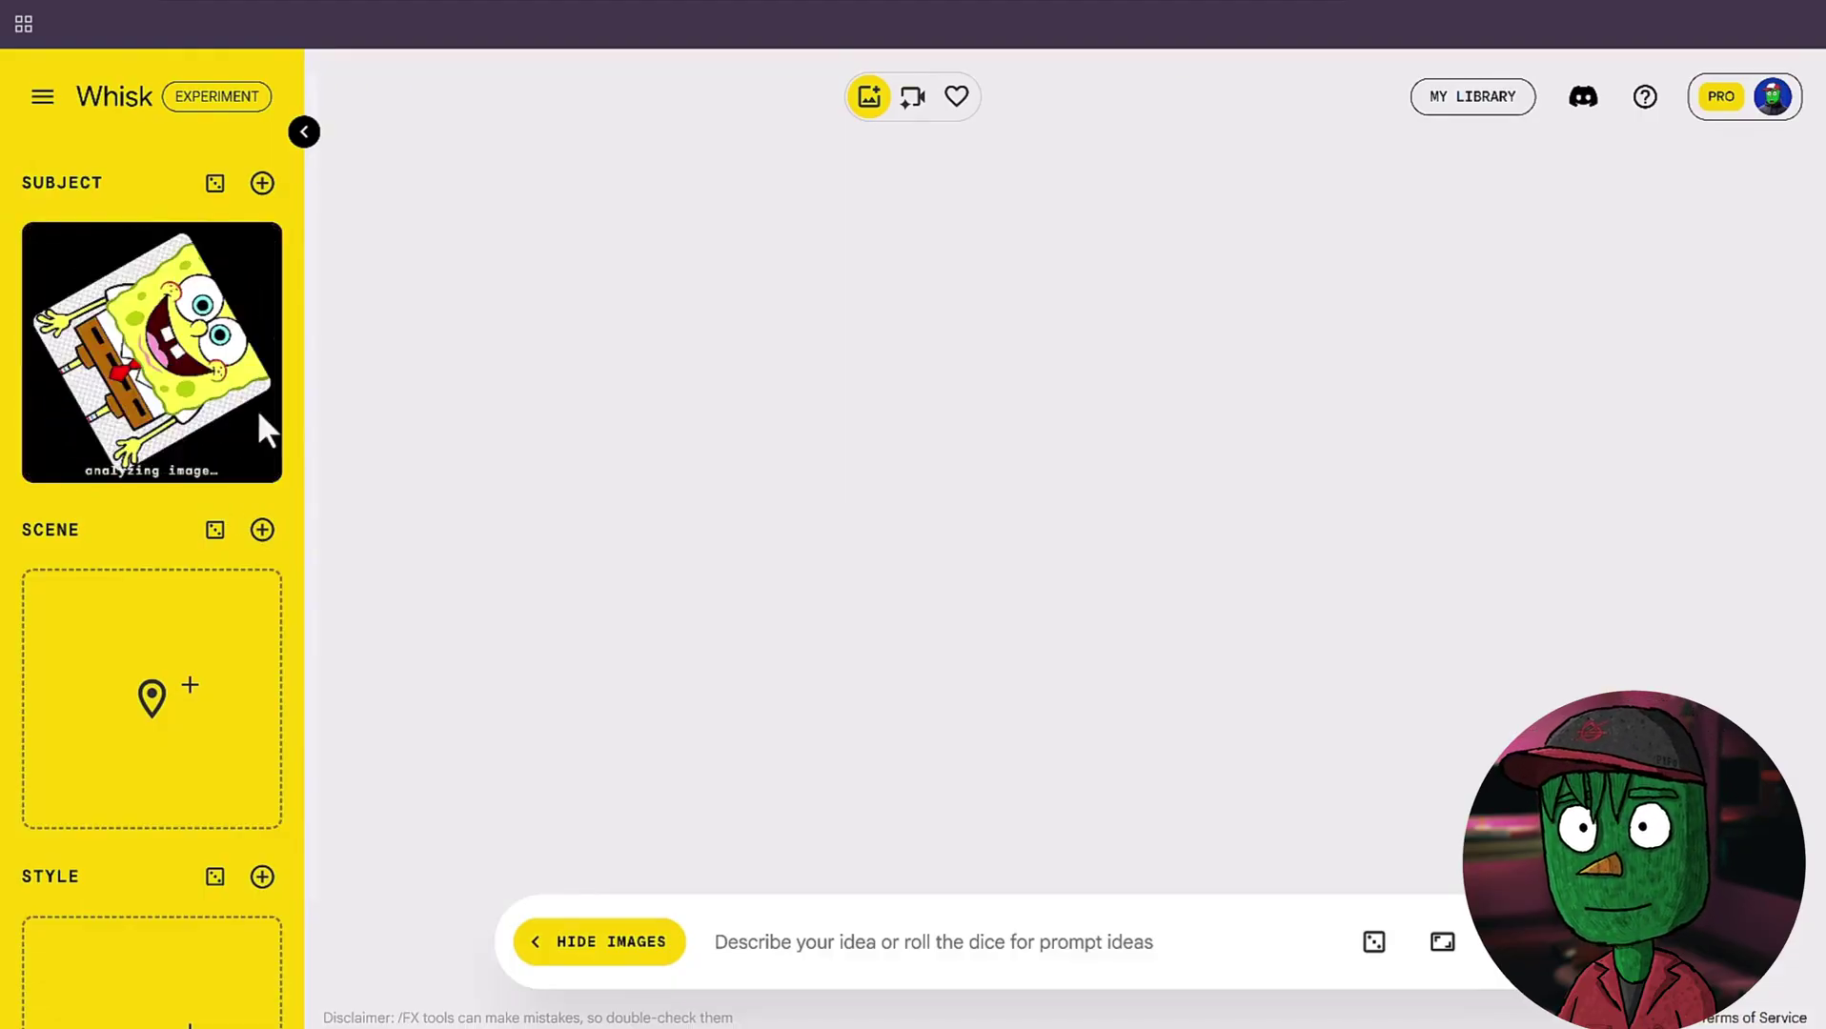
# Step: Paste the Scene 1 cave prompt, choose 9:16 Portrait, and generate the images
pyautogui.click(829, 949)
pyautogui.hotkey('ctrl', 'v')
pyautogui.scroll(10, 921, 863)
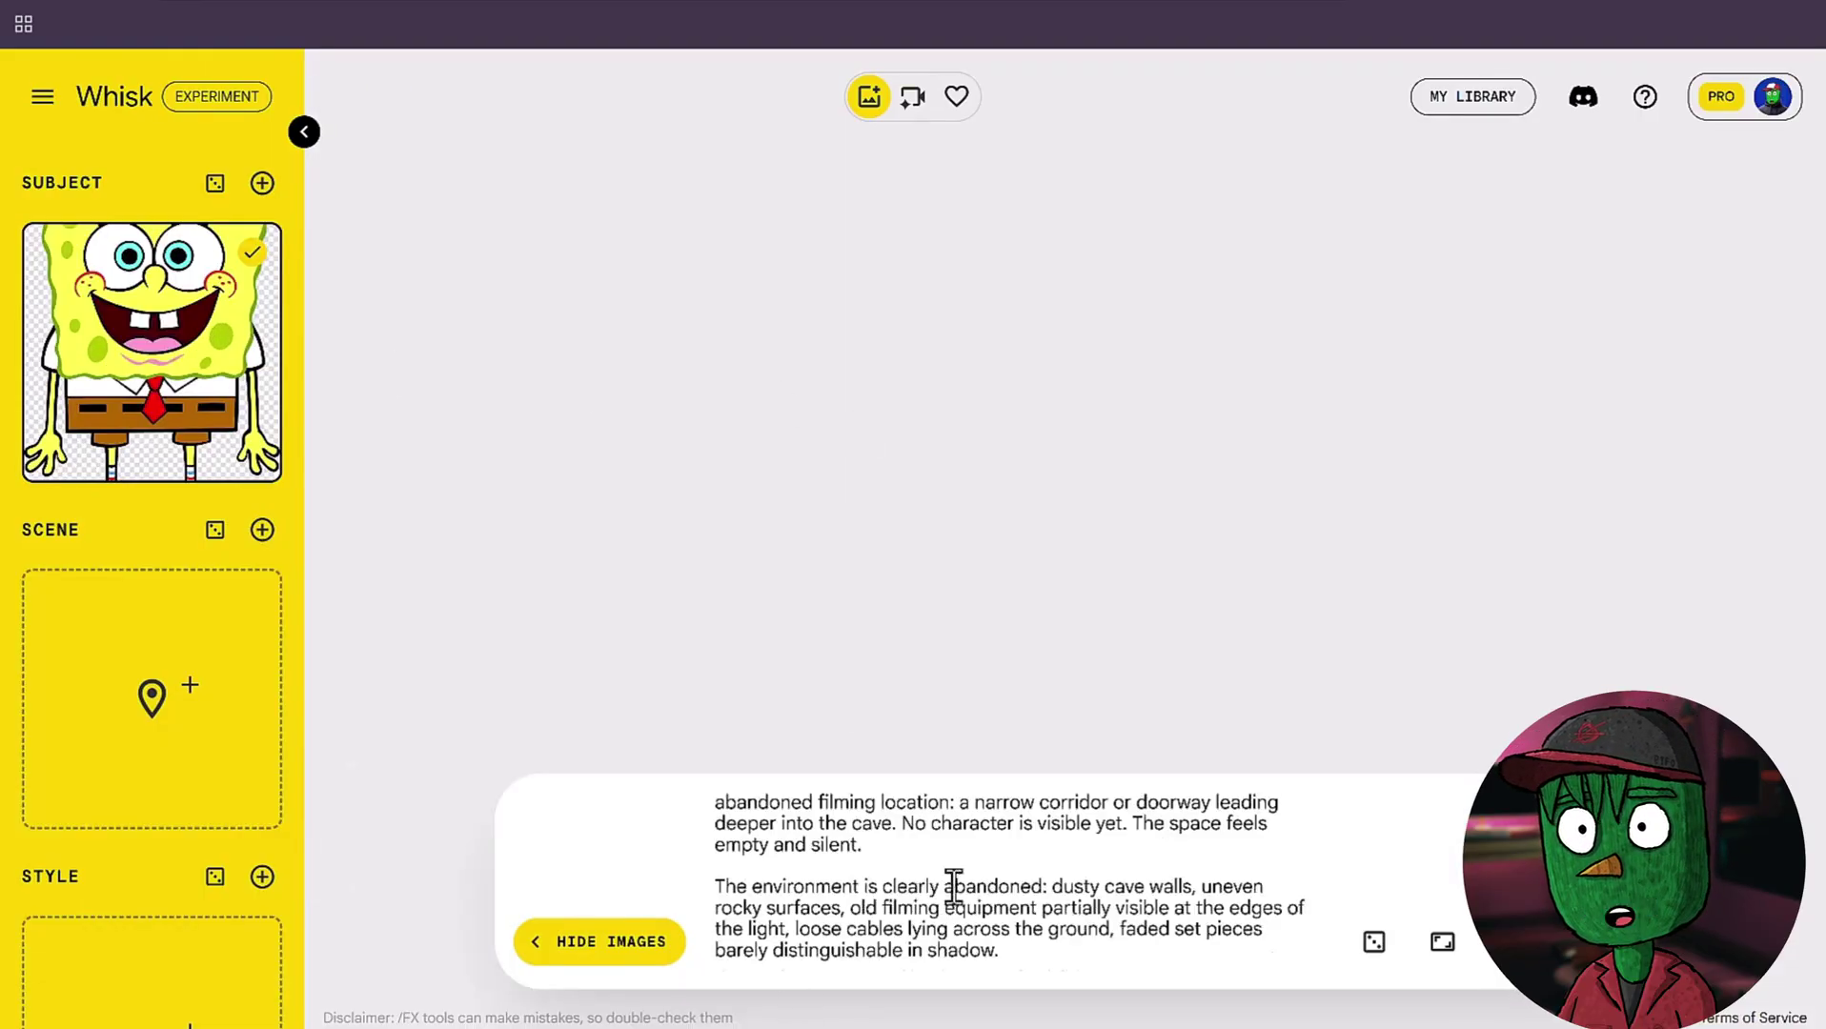
pyautogui.click(1443, 943)
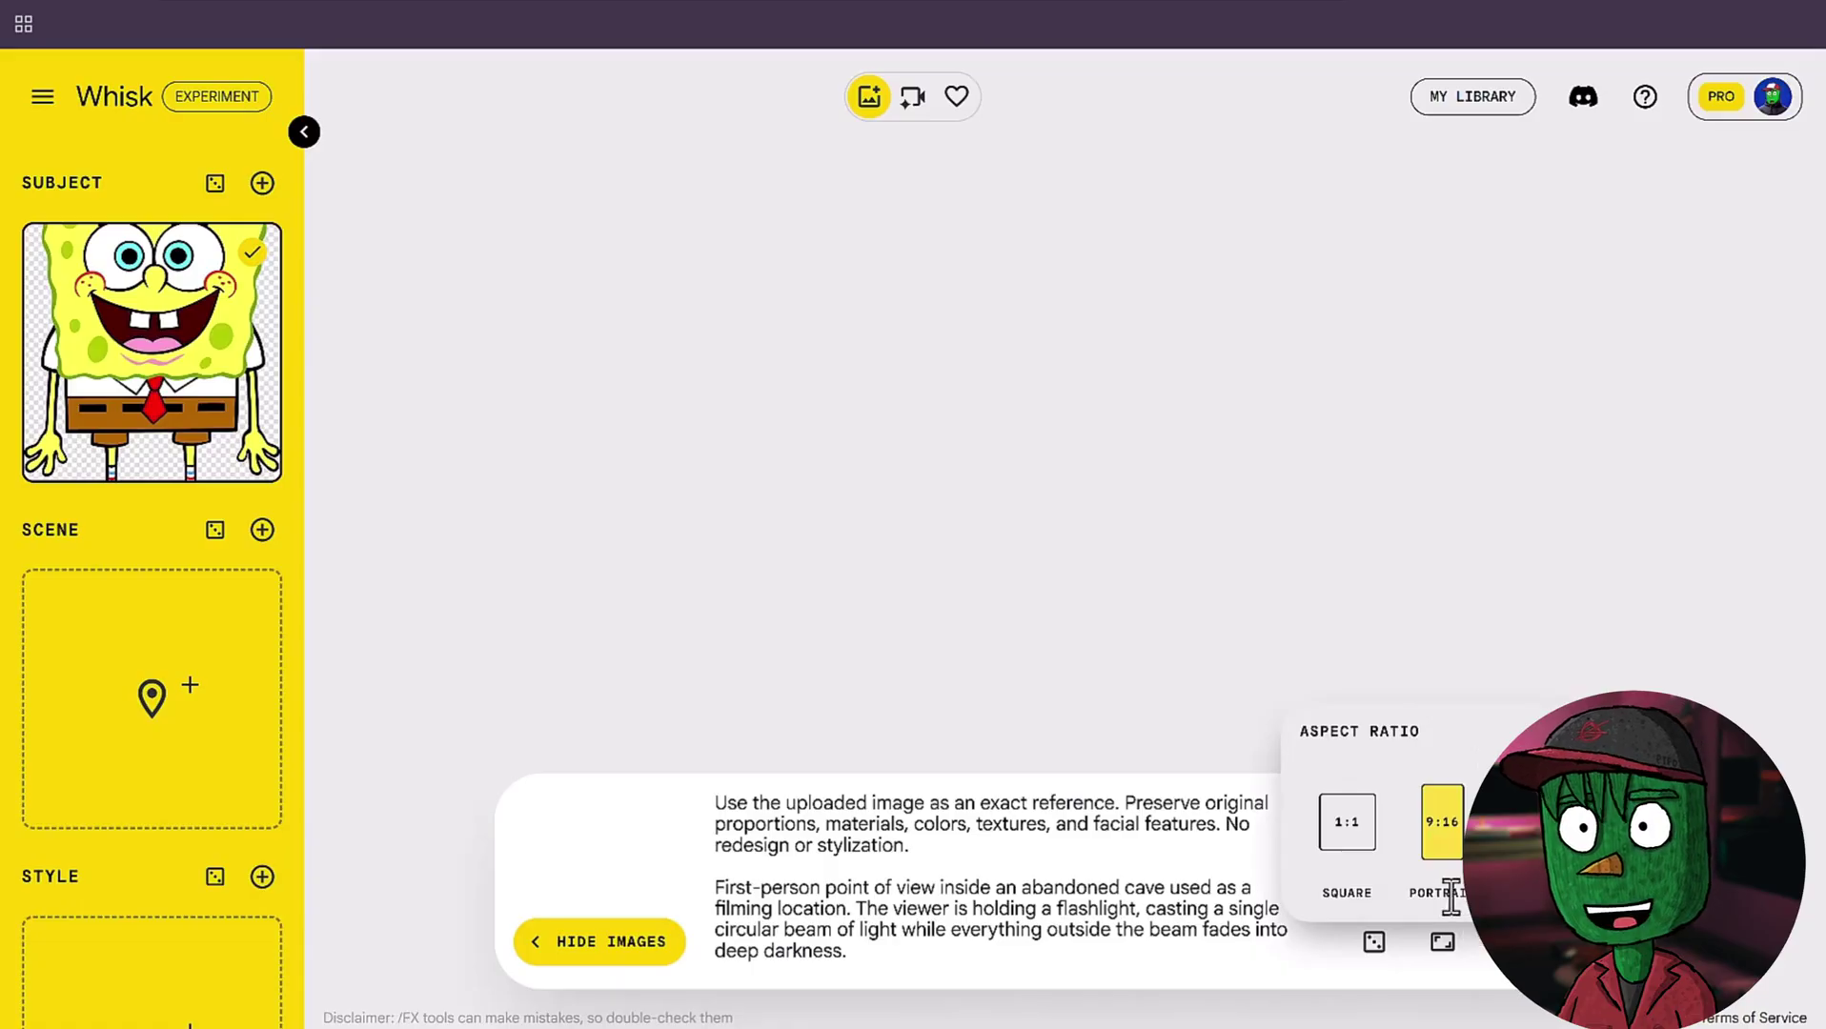
pyautogui.doubleClick(1413, 893)
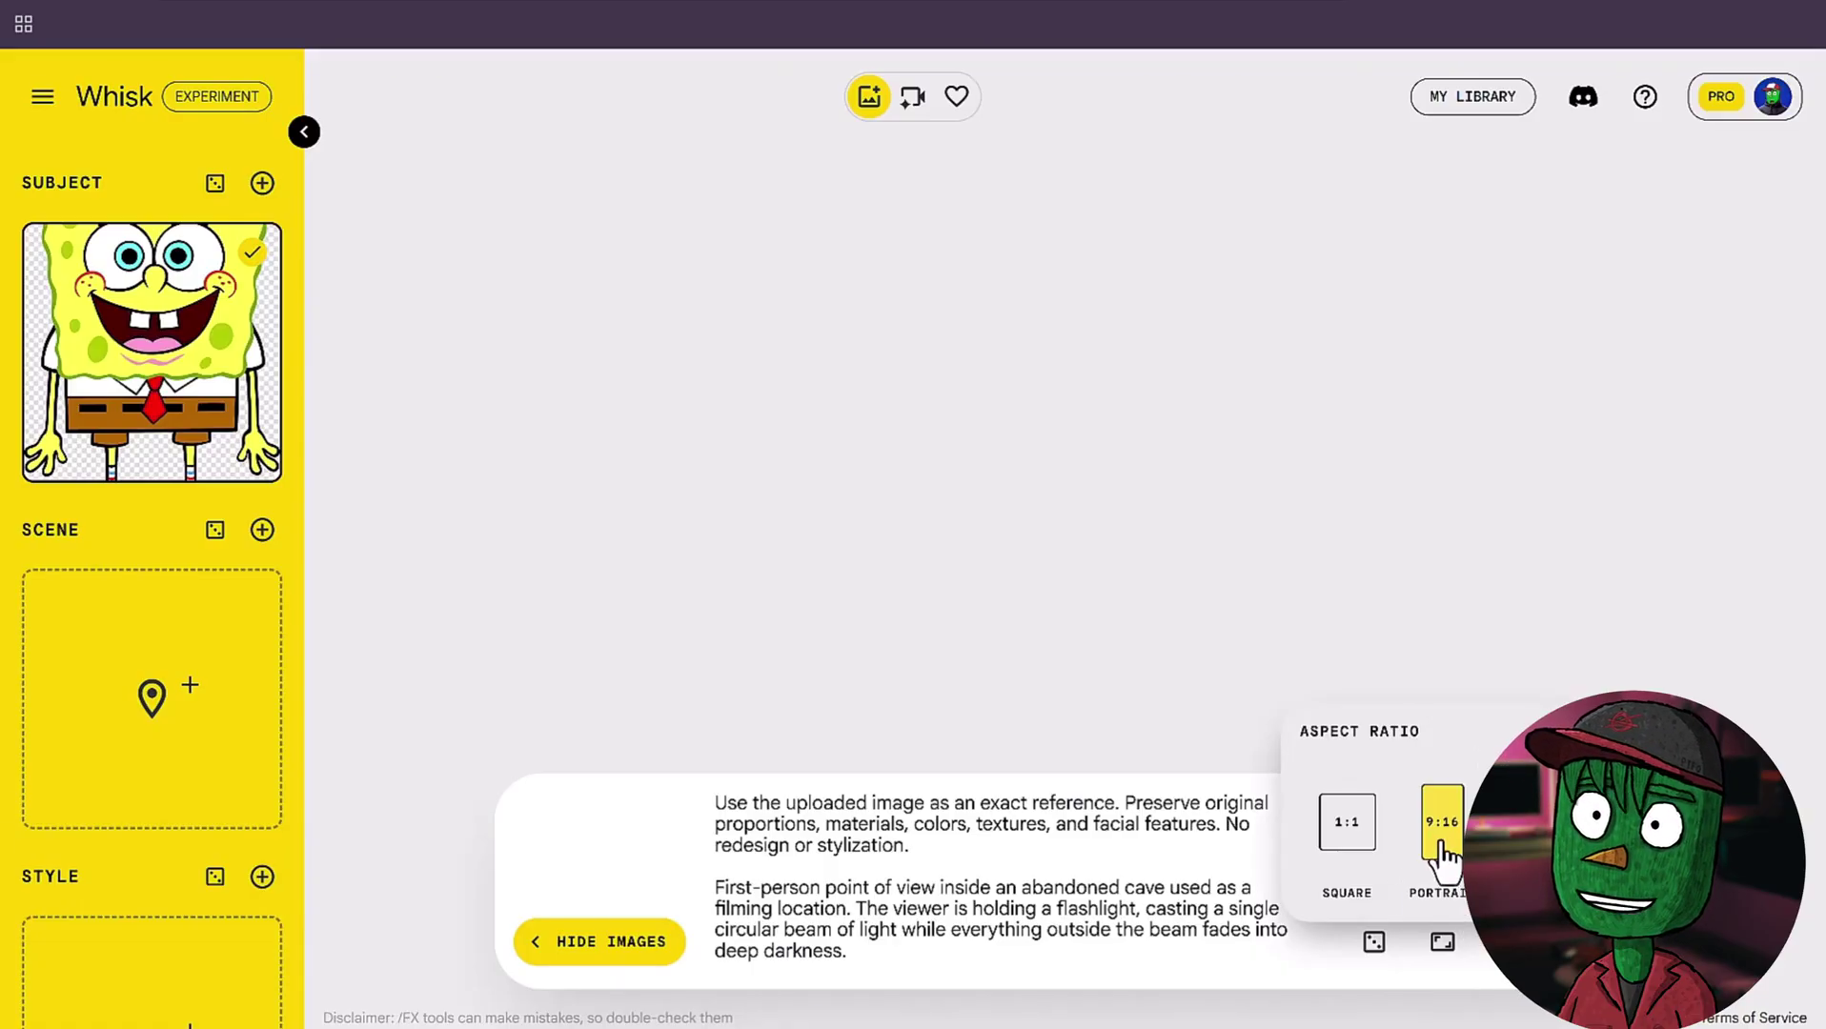
pyautogui.press('Escape')
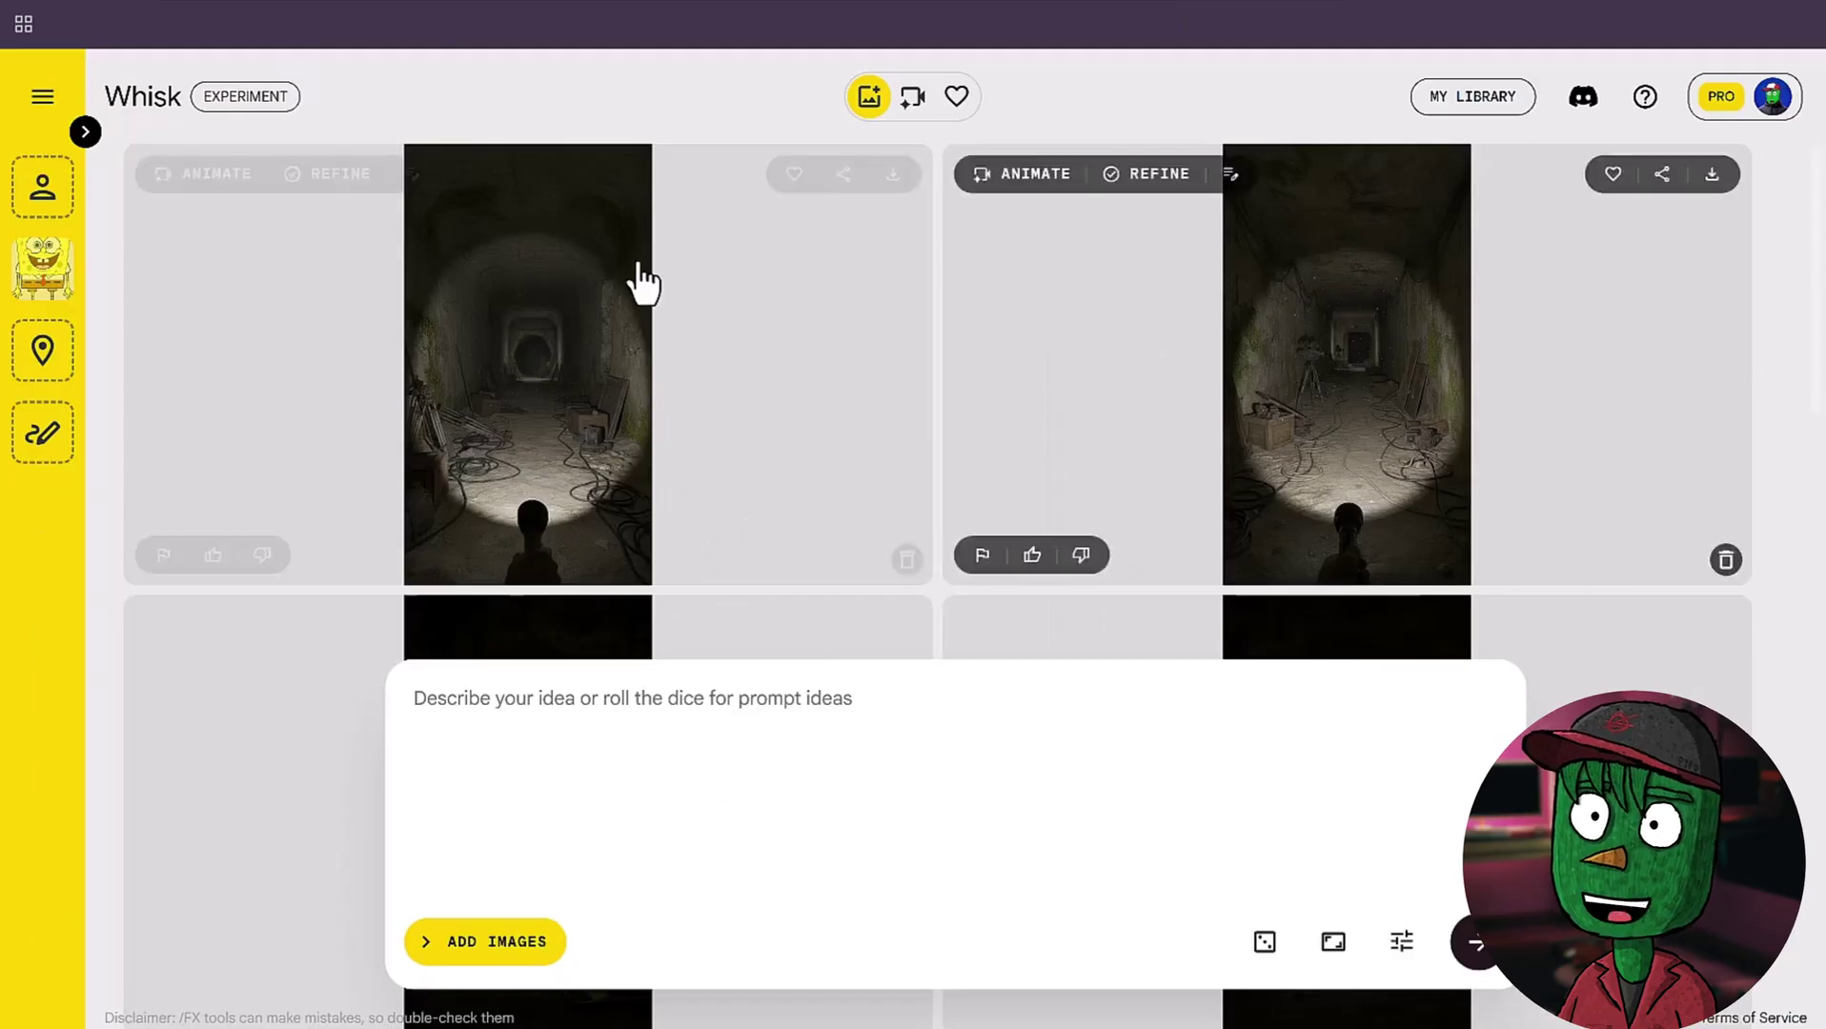
pyautogui.scroll(-4, 1163, 402)
pyautogui.scroll(3, 590, 379)
pyautogui.click(590, 379)
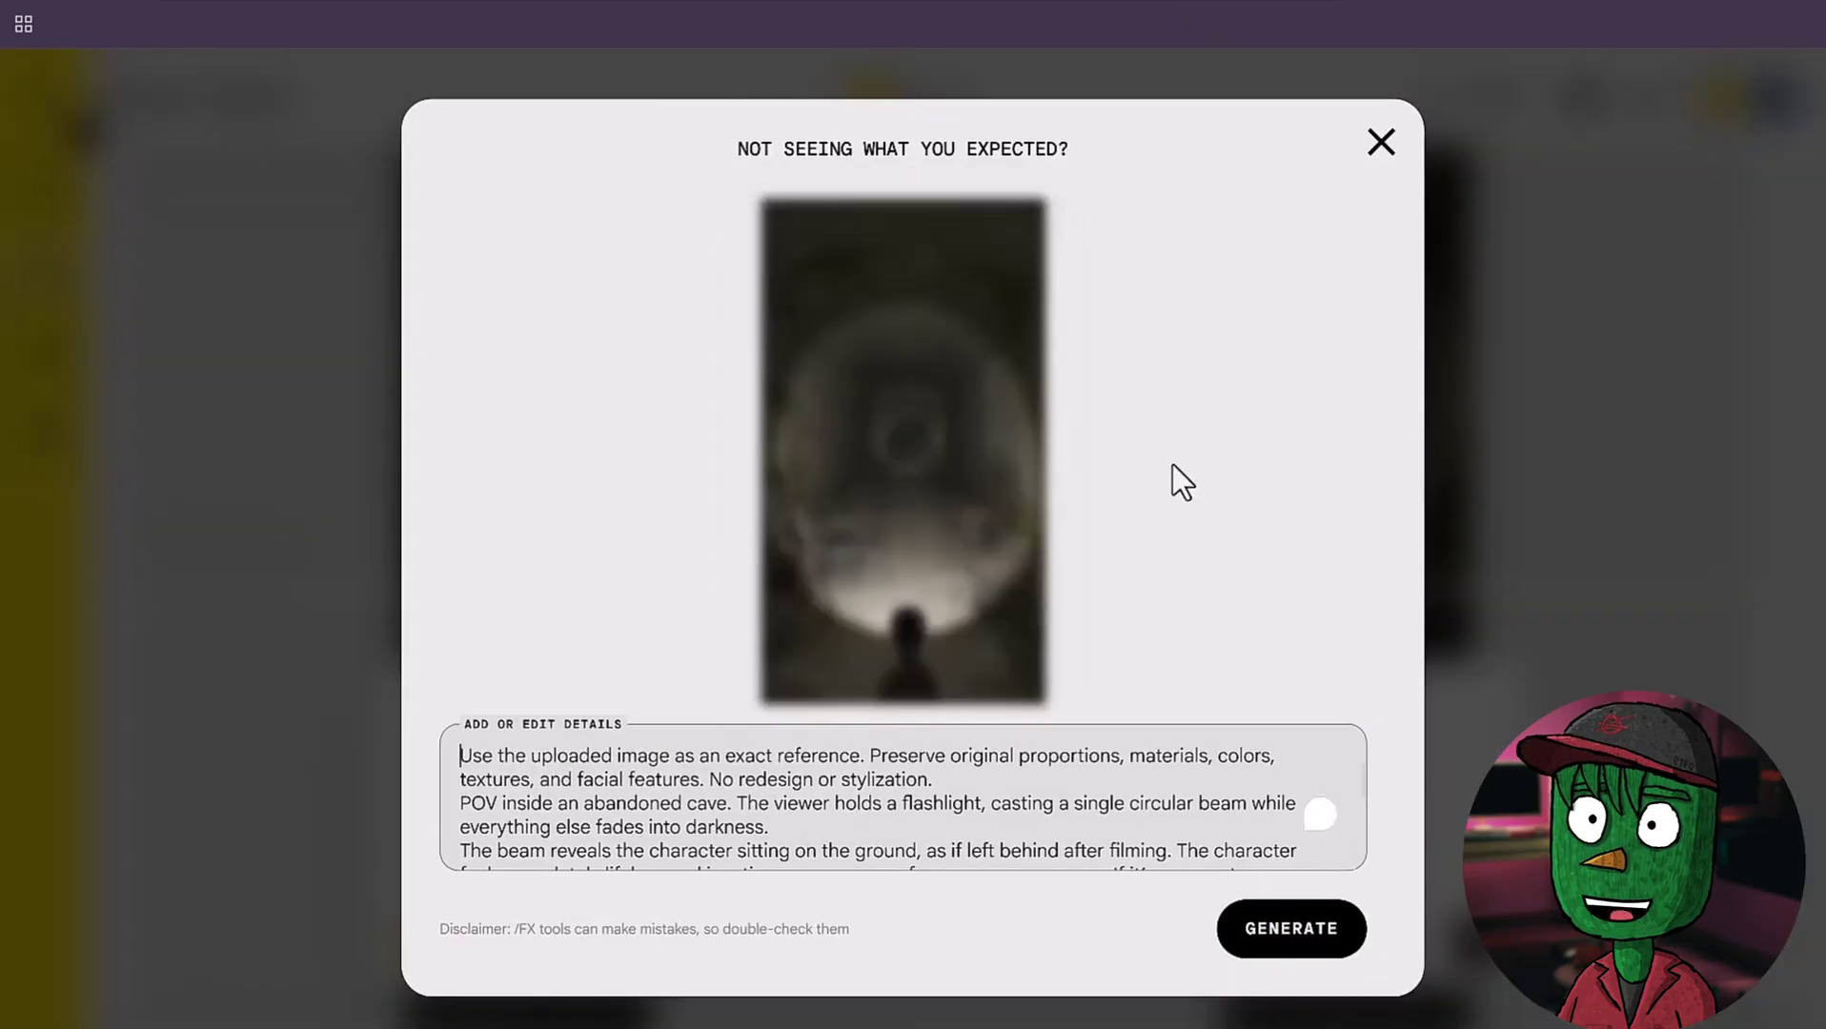
pyautogui.click(1378, 143)
pyautogui.scroll(-4, 893, 422)
pyautogui.click(481, 374)
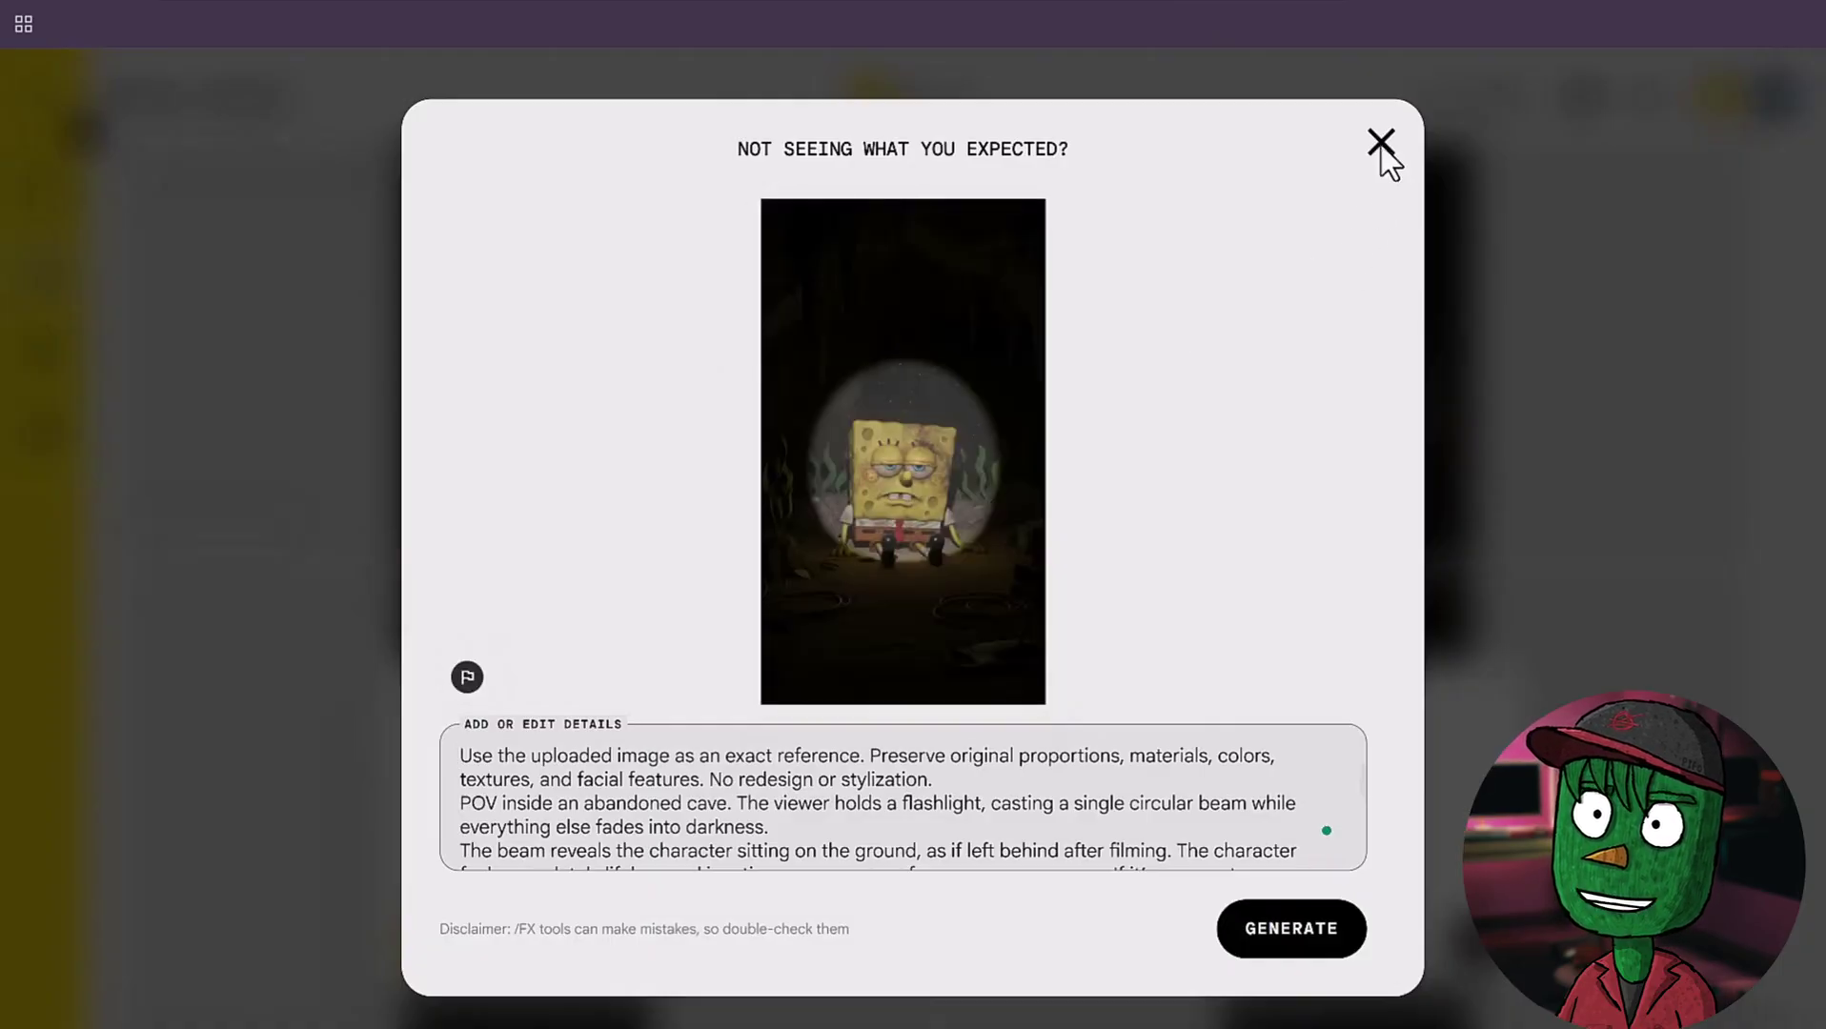
pyautogui.click(1380, 147)
pyautogui.scroll(1, 1092, 408)
pyautogui.scroll(-1, 1287, 420)
pyautogui.scroll(-3, 685, 485)
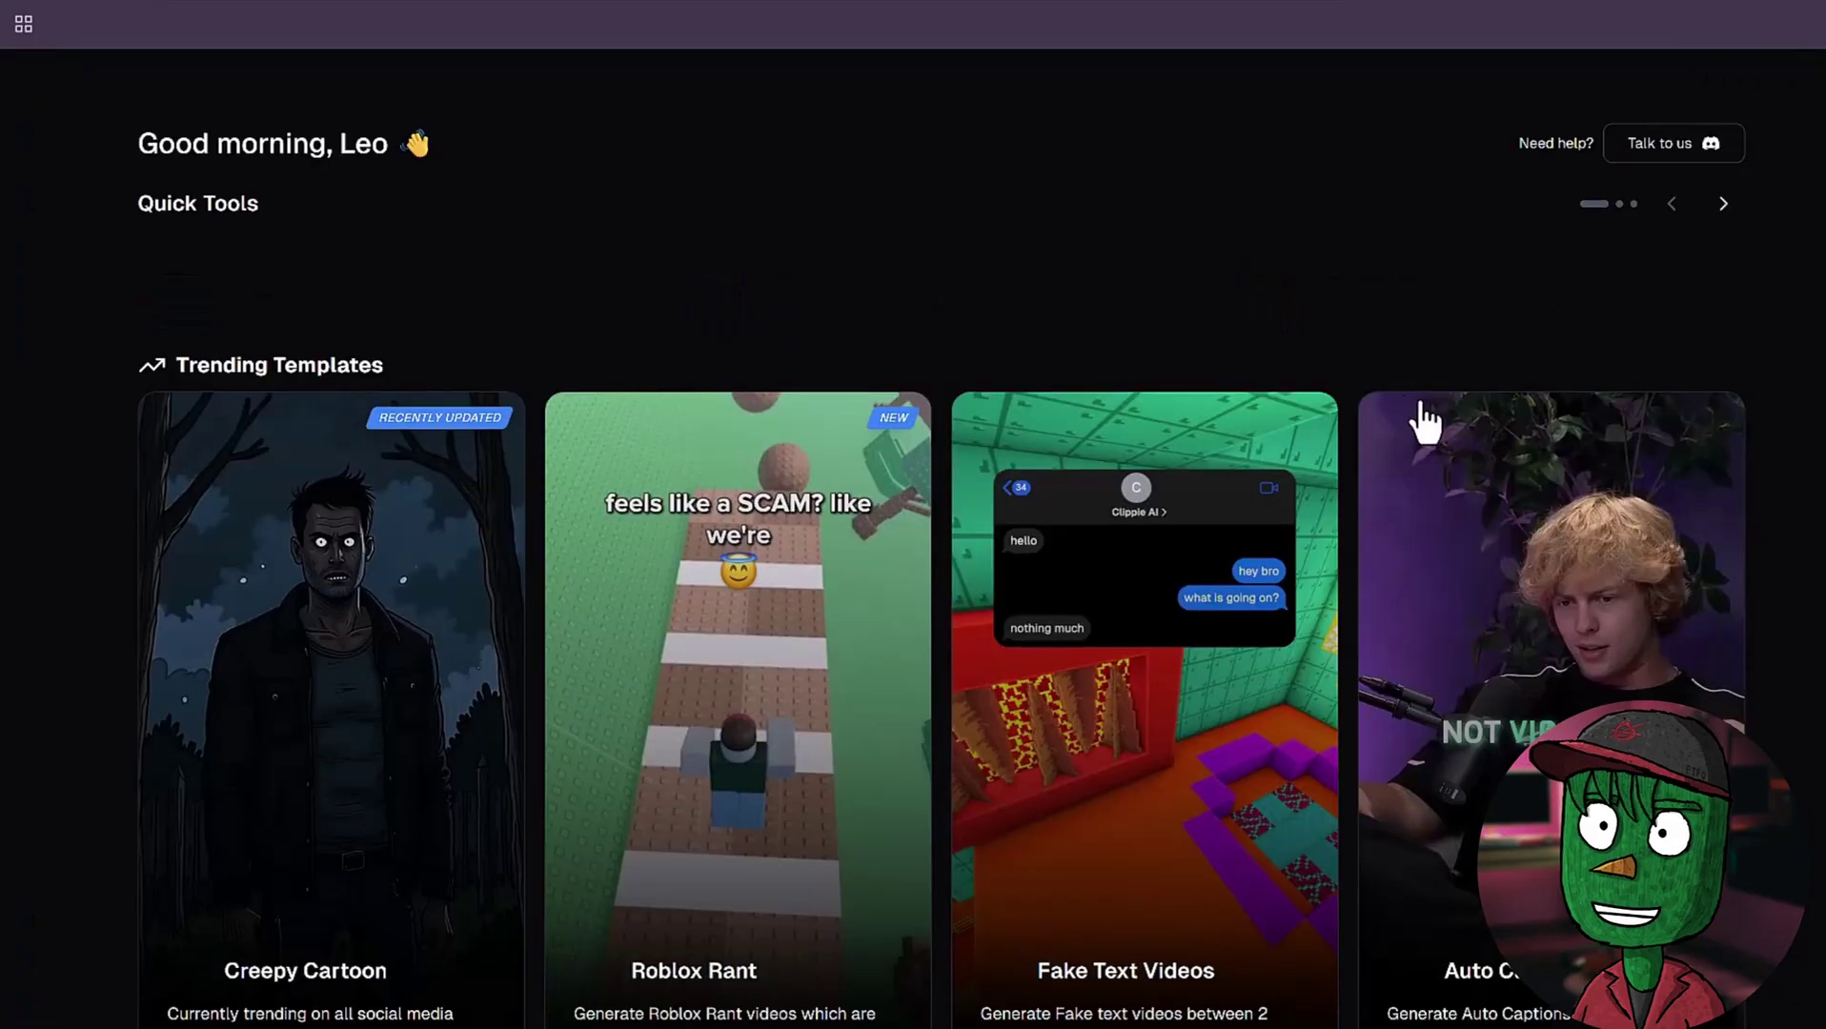
# Step: Scroll Clippie's home dashboard down and back up to Quick Tools and Trending Templates
pyautogui.scroll(-6, 1410, 458)
pyautogui.scroll(7, 1182, 420)
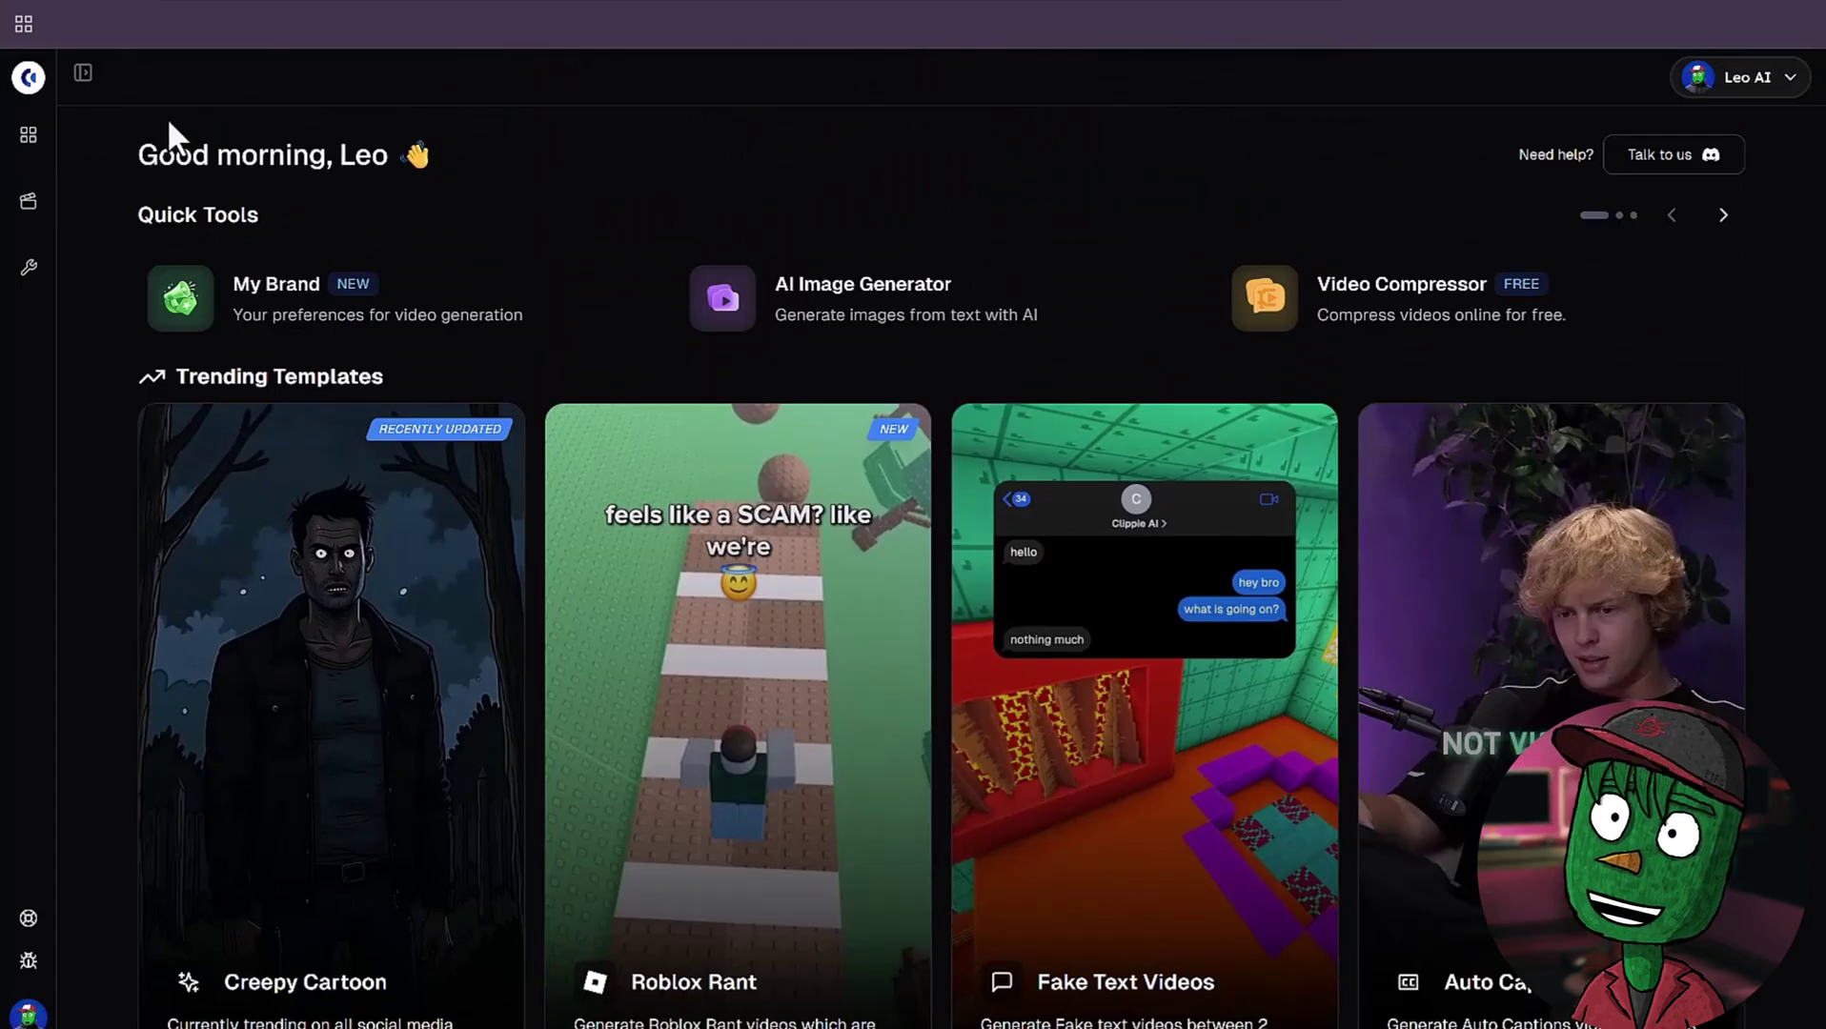
# Step: Open Tools > AI Playground and browse video models like Seedance 1.0 Pro and Veo 3.1
pyautogui.click(82, 72)
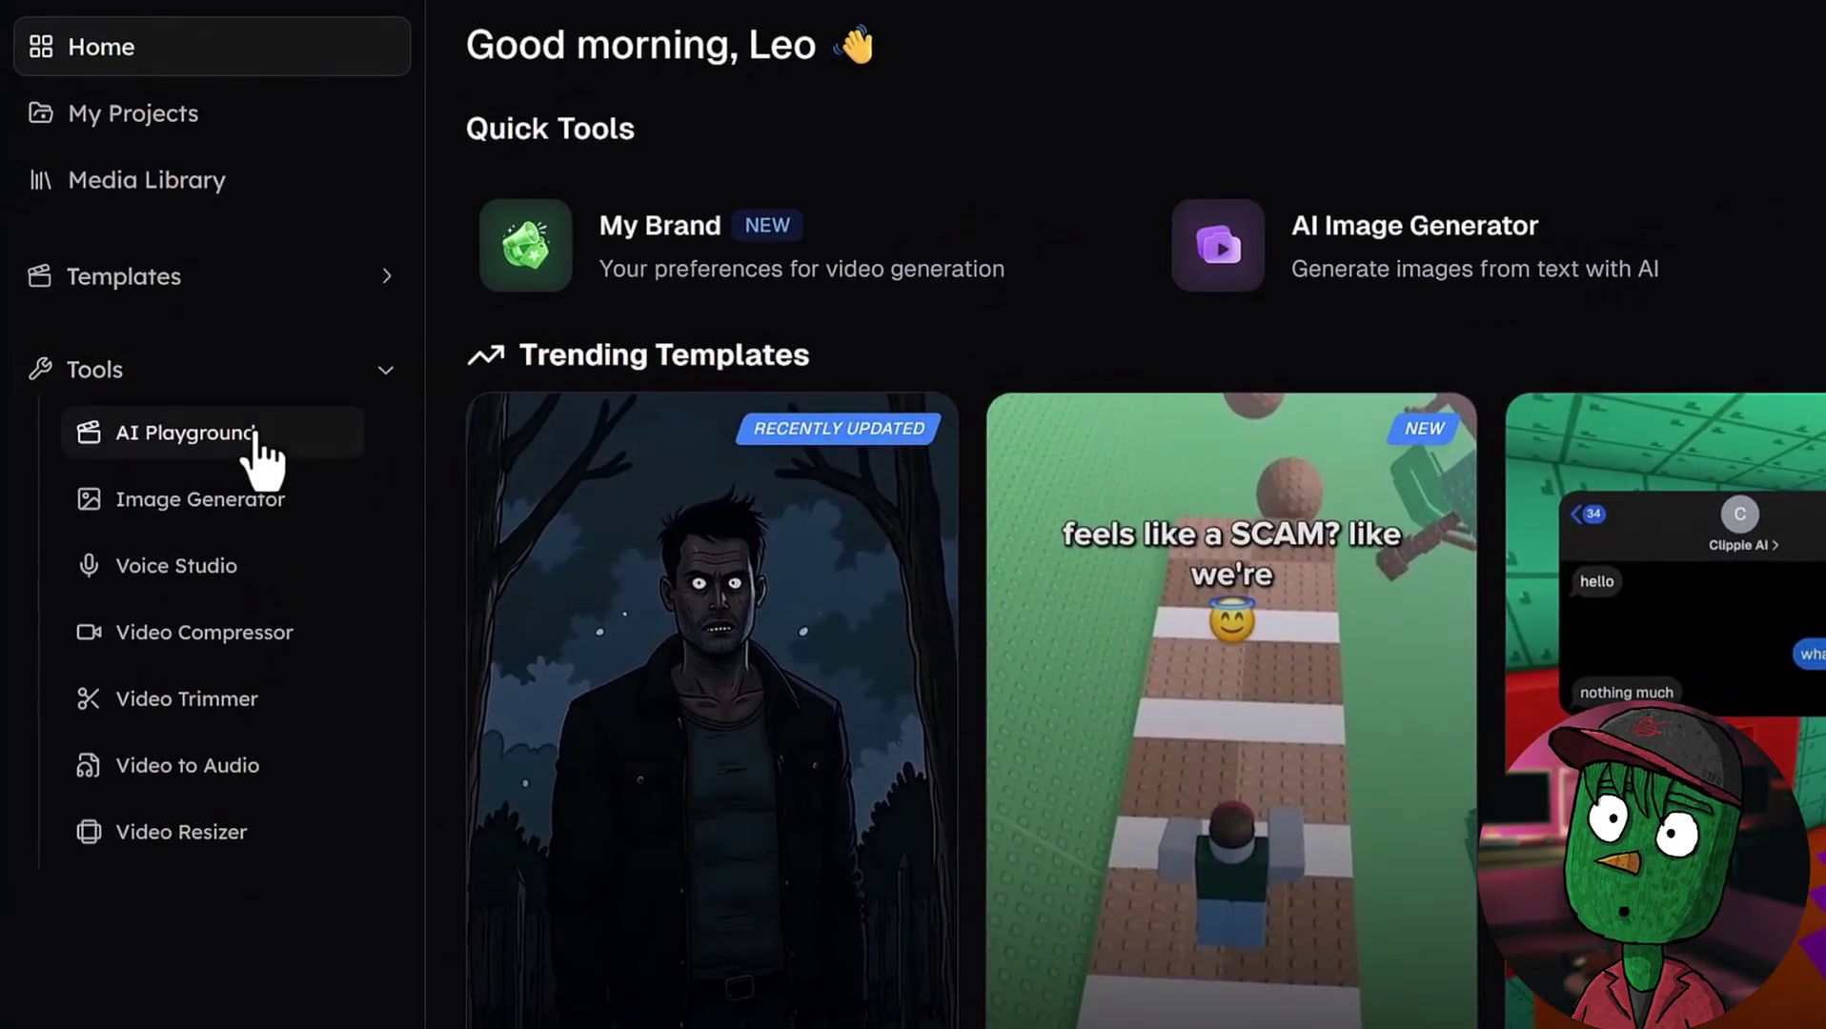
pyautogui.click(182, 444)
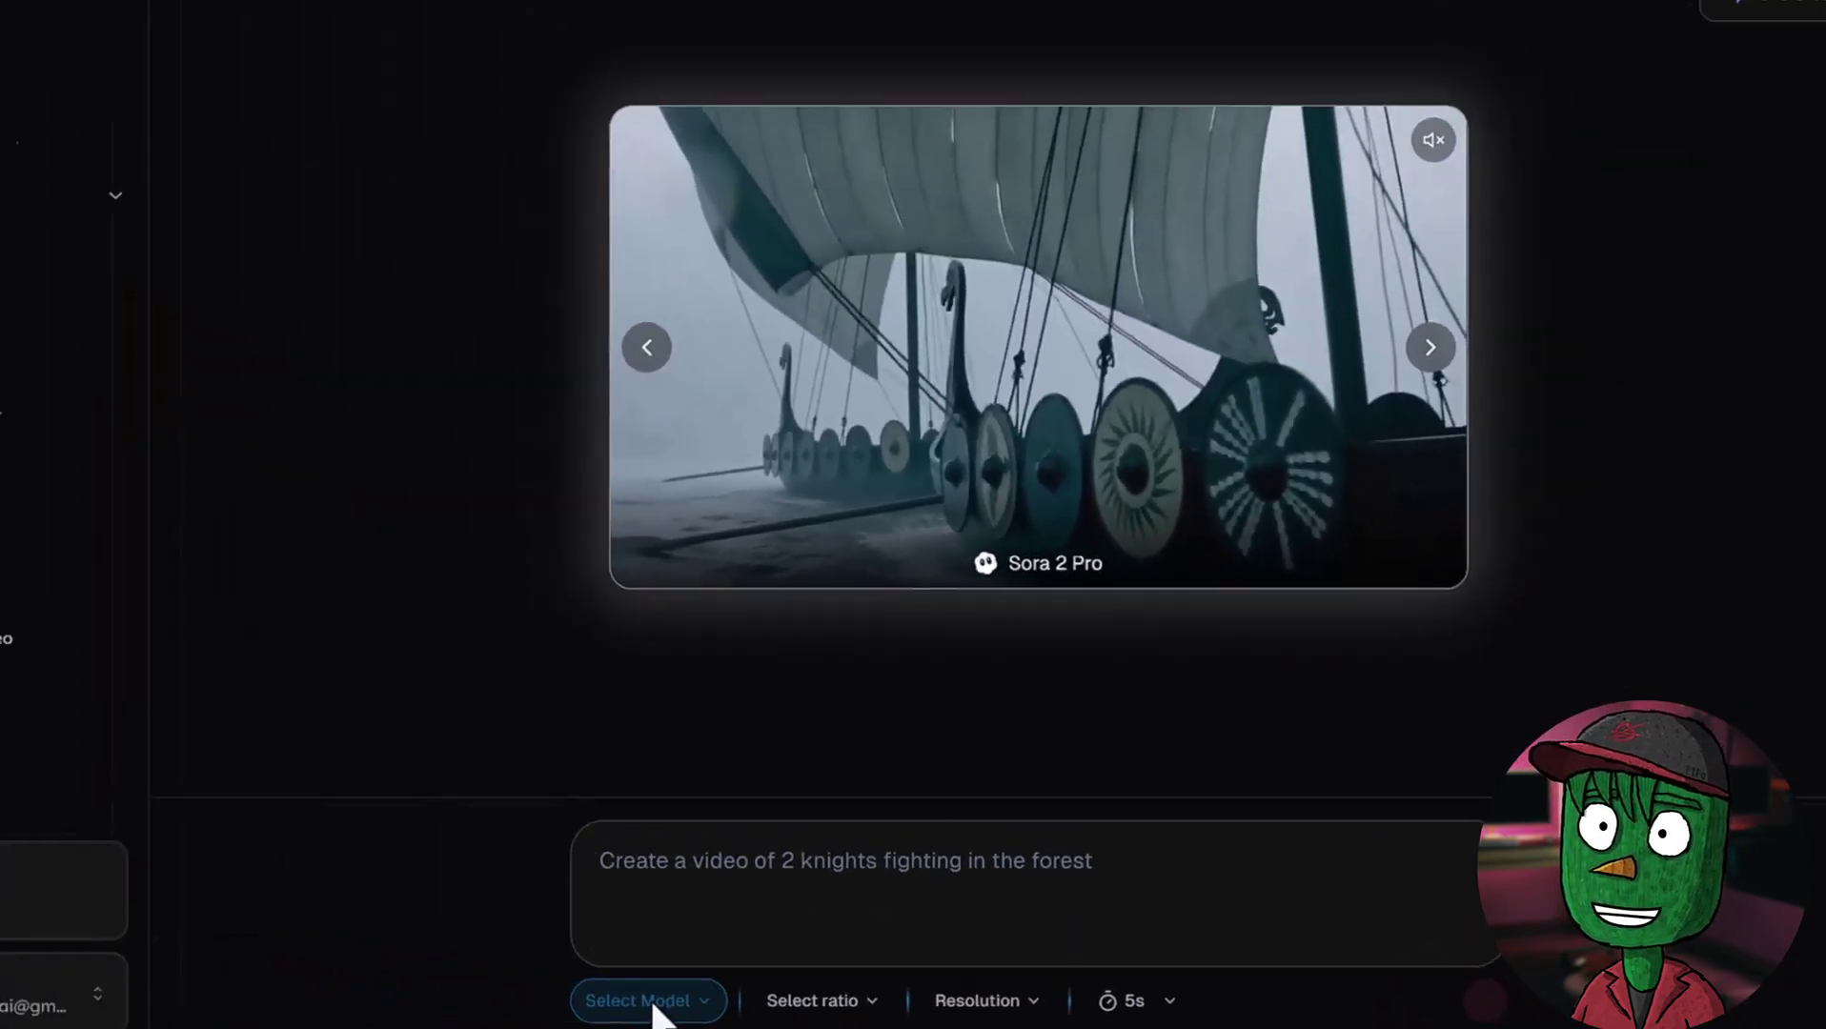
pyautogui.click(655, 1002)
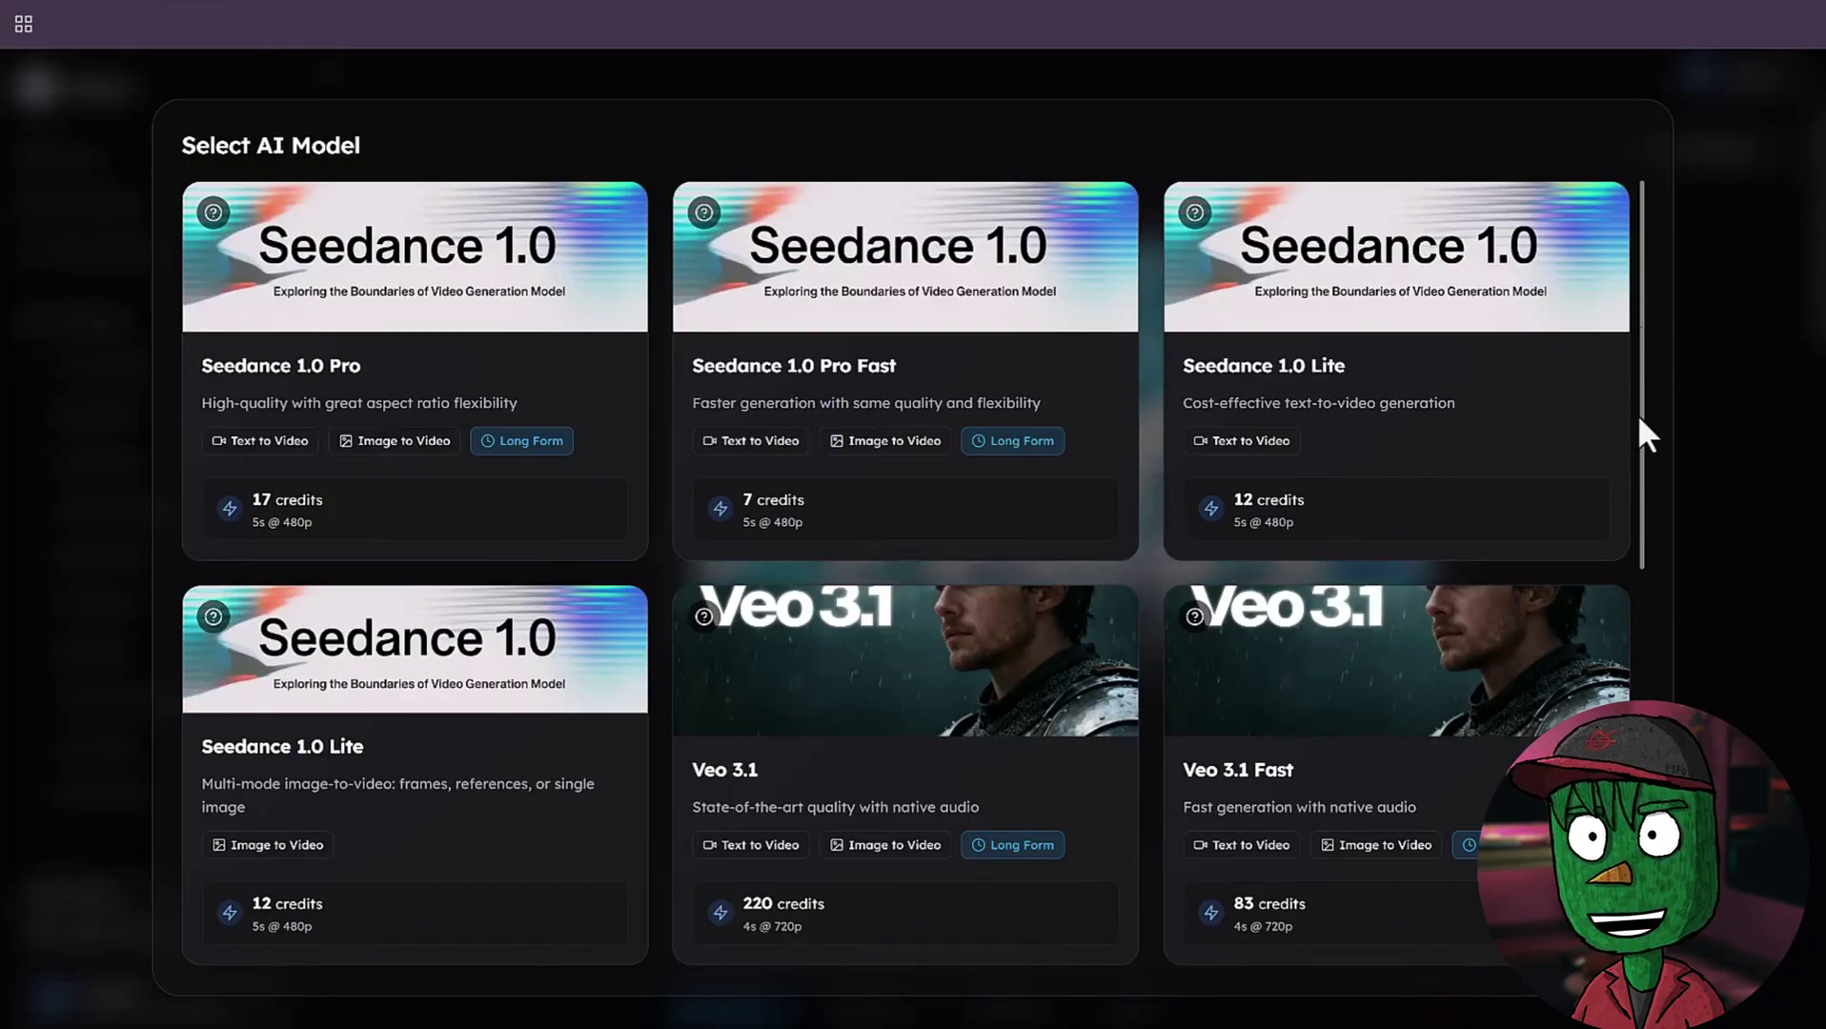
pyautogui.scroll(-5, 1635, 572)
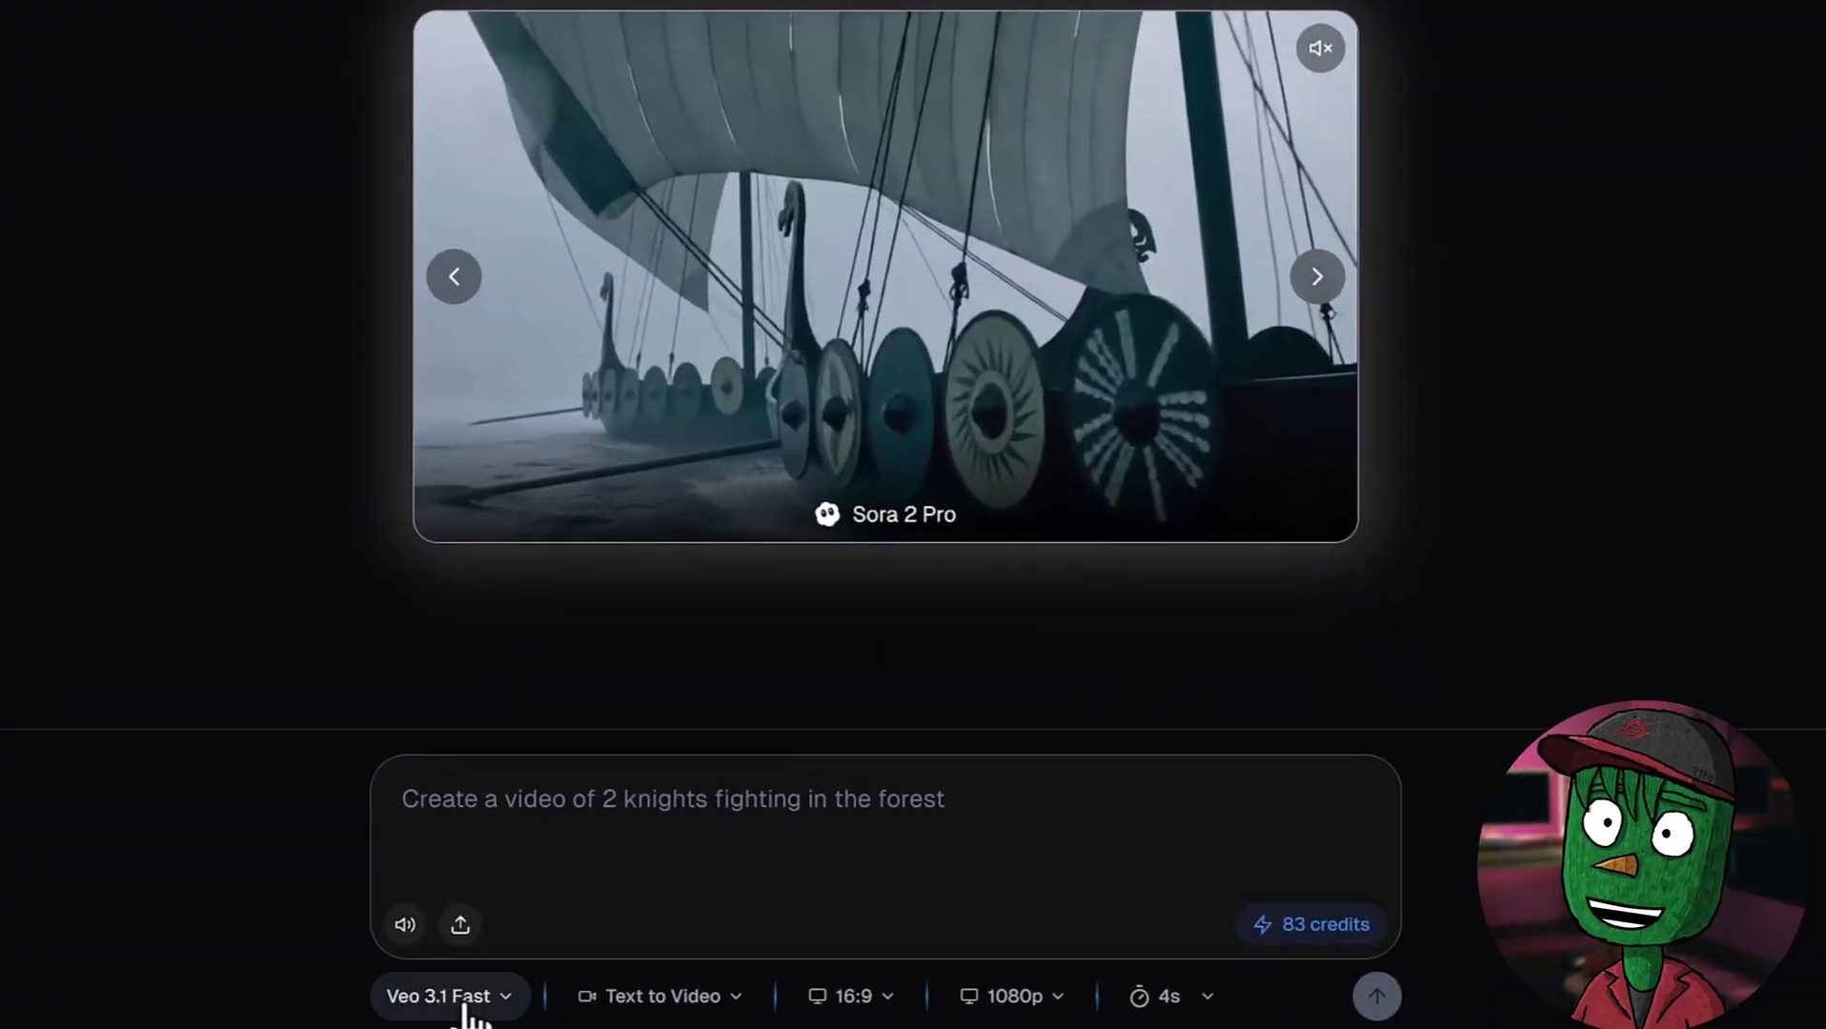
# Step: Switch to Frames to Video with the tunnel image first and SpongeBob image last
pyautogui.click(657, 996)
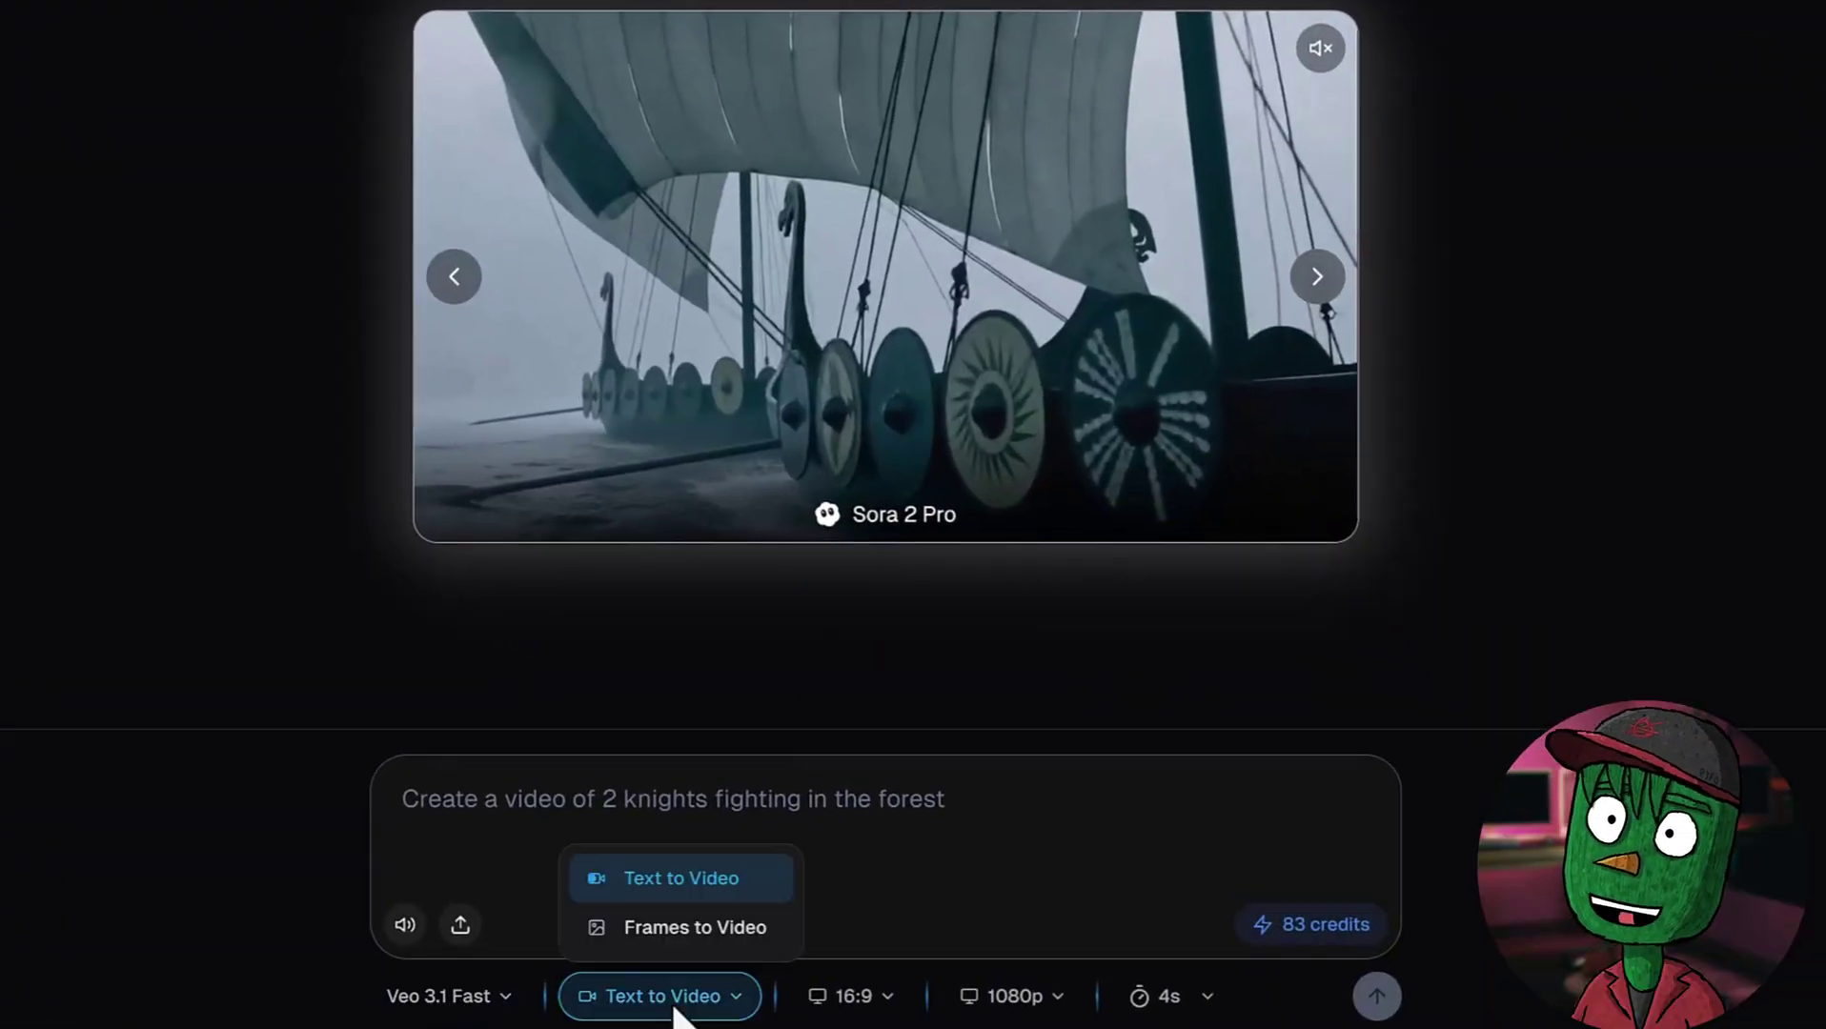
pyautogui.click(700, 932)
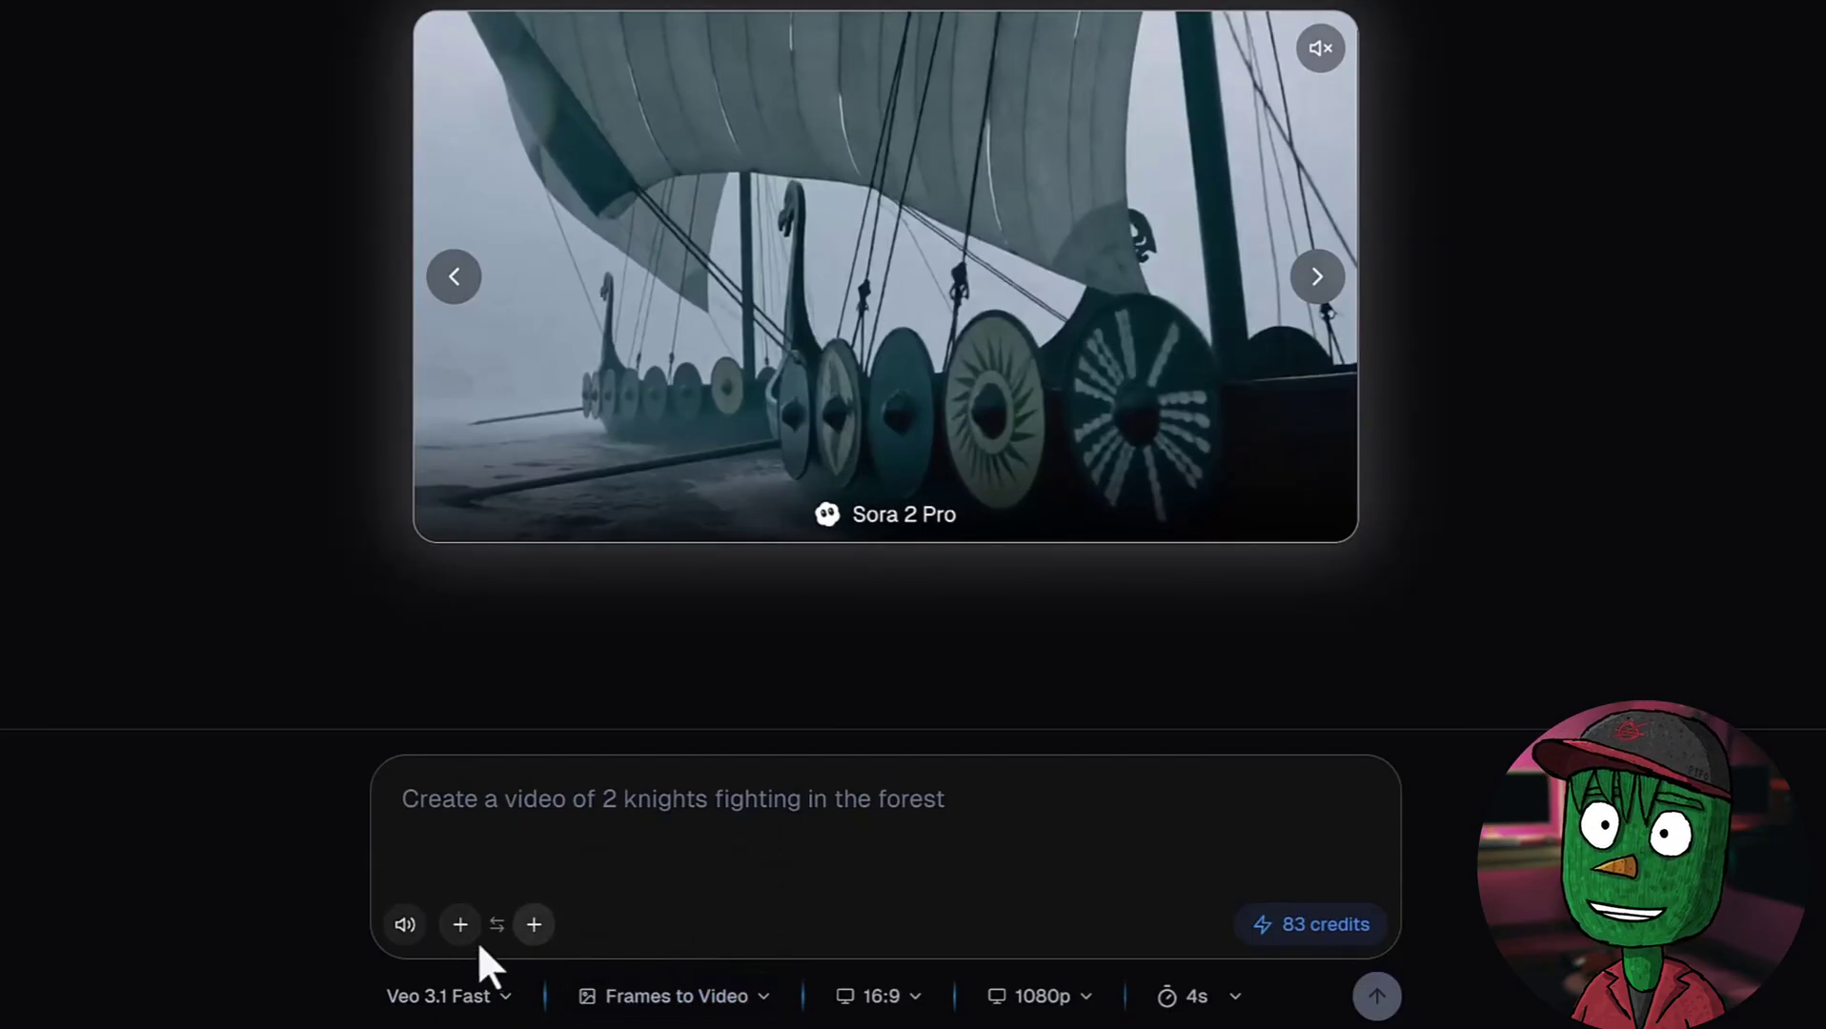
pyautogui.click(454, 929)
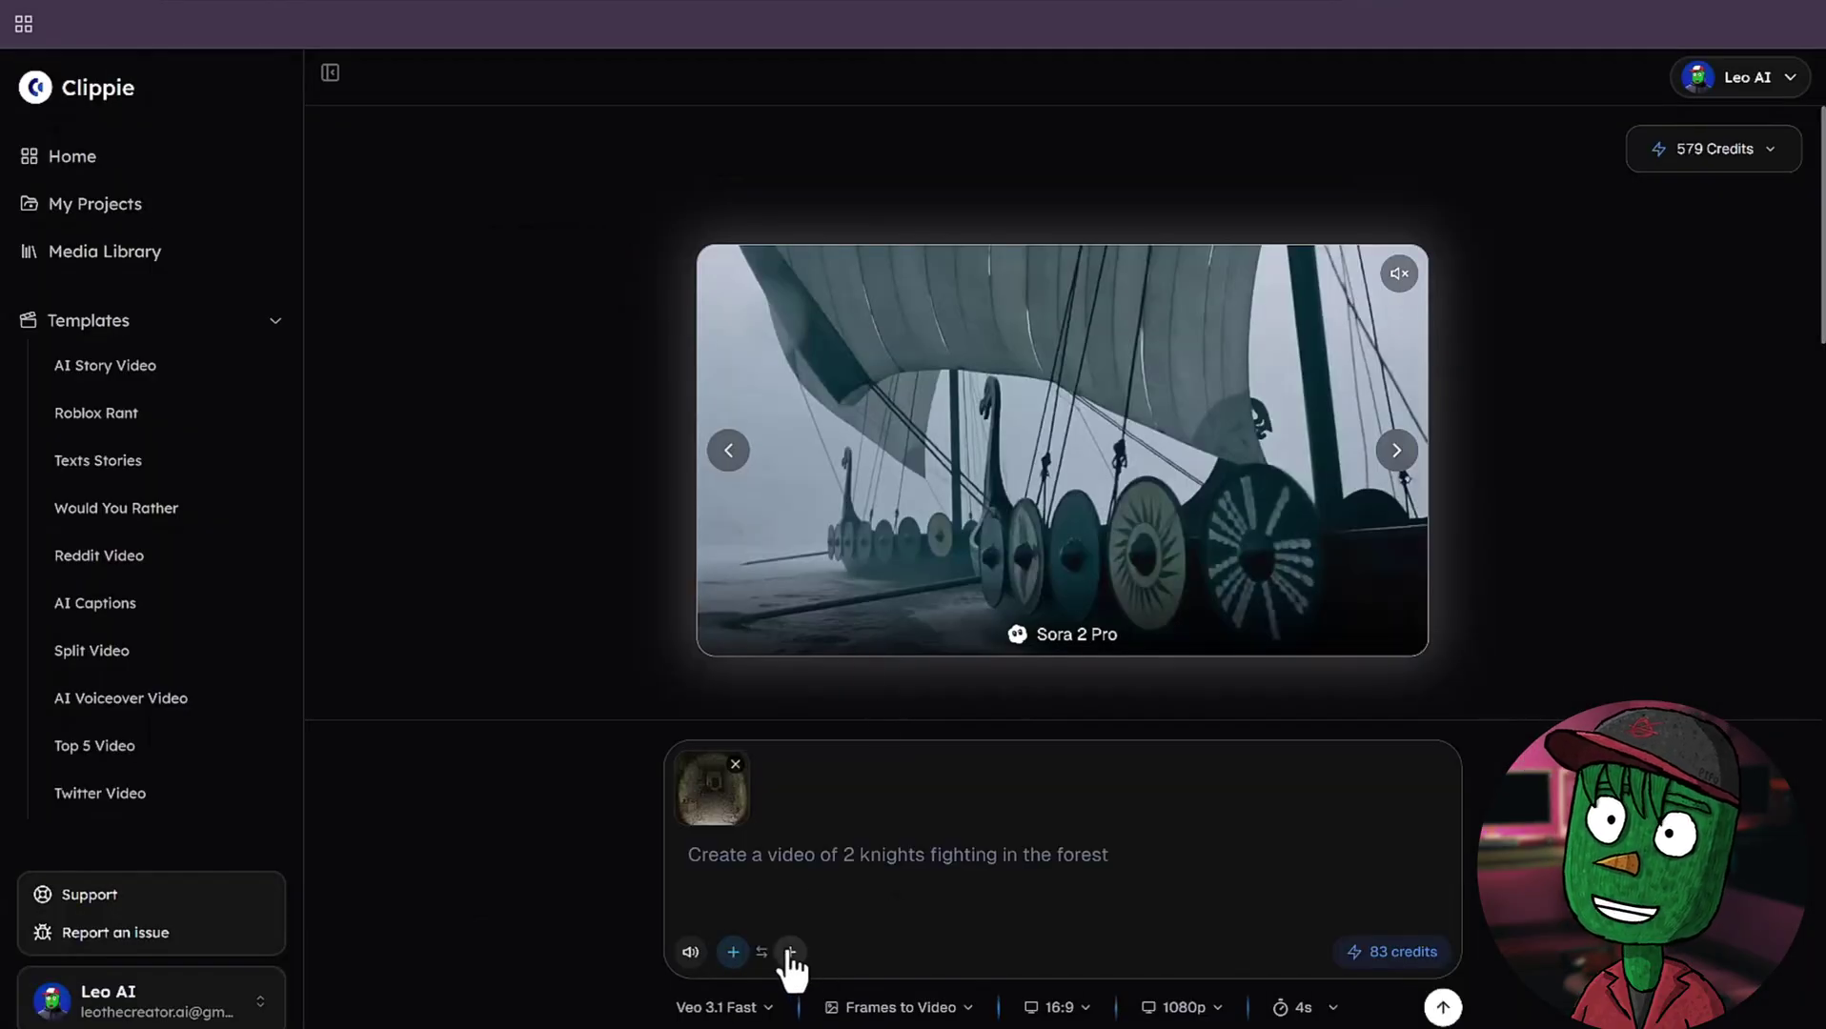
pyautogui.click(790, 951)
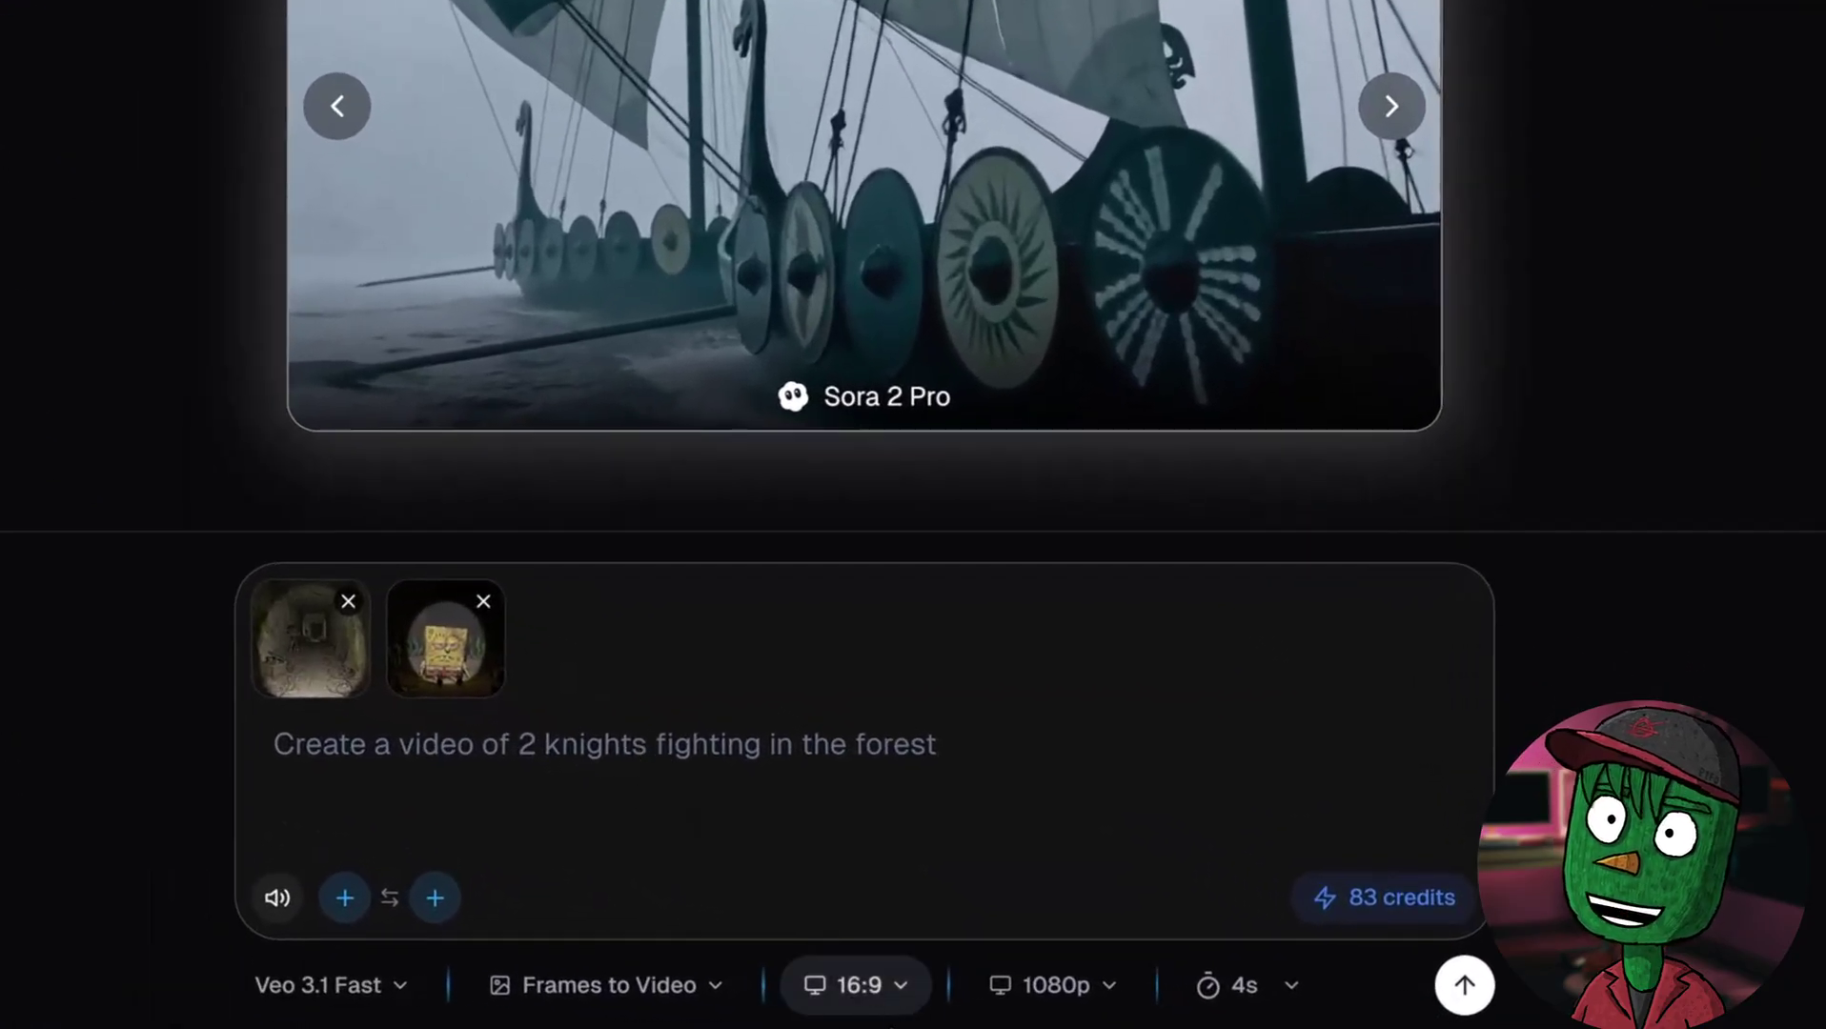
# Step: Set the video to 9:16, 1080p, and 8 seconds long
pyautogui.click(891, 1001)
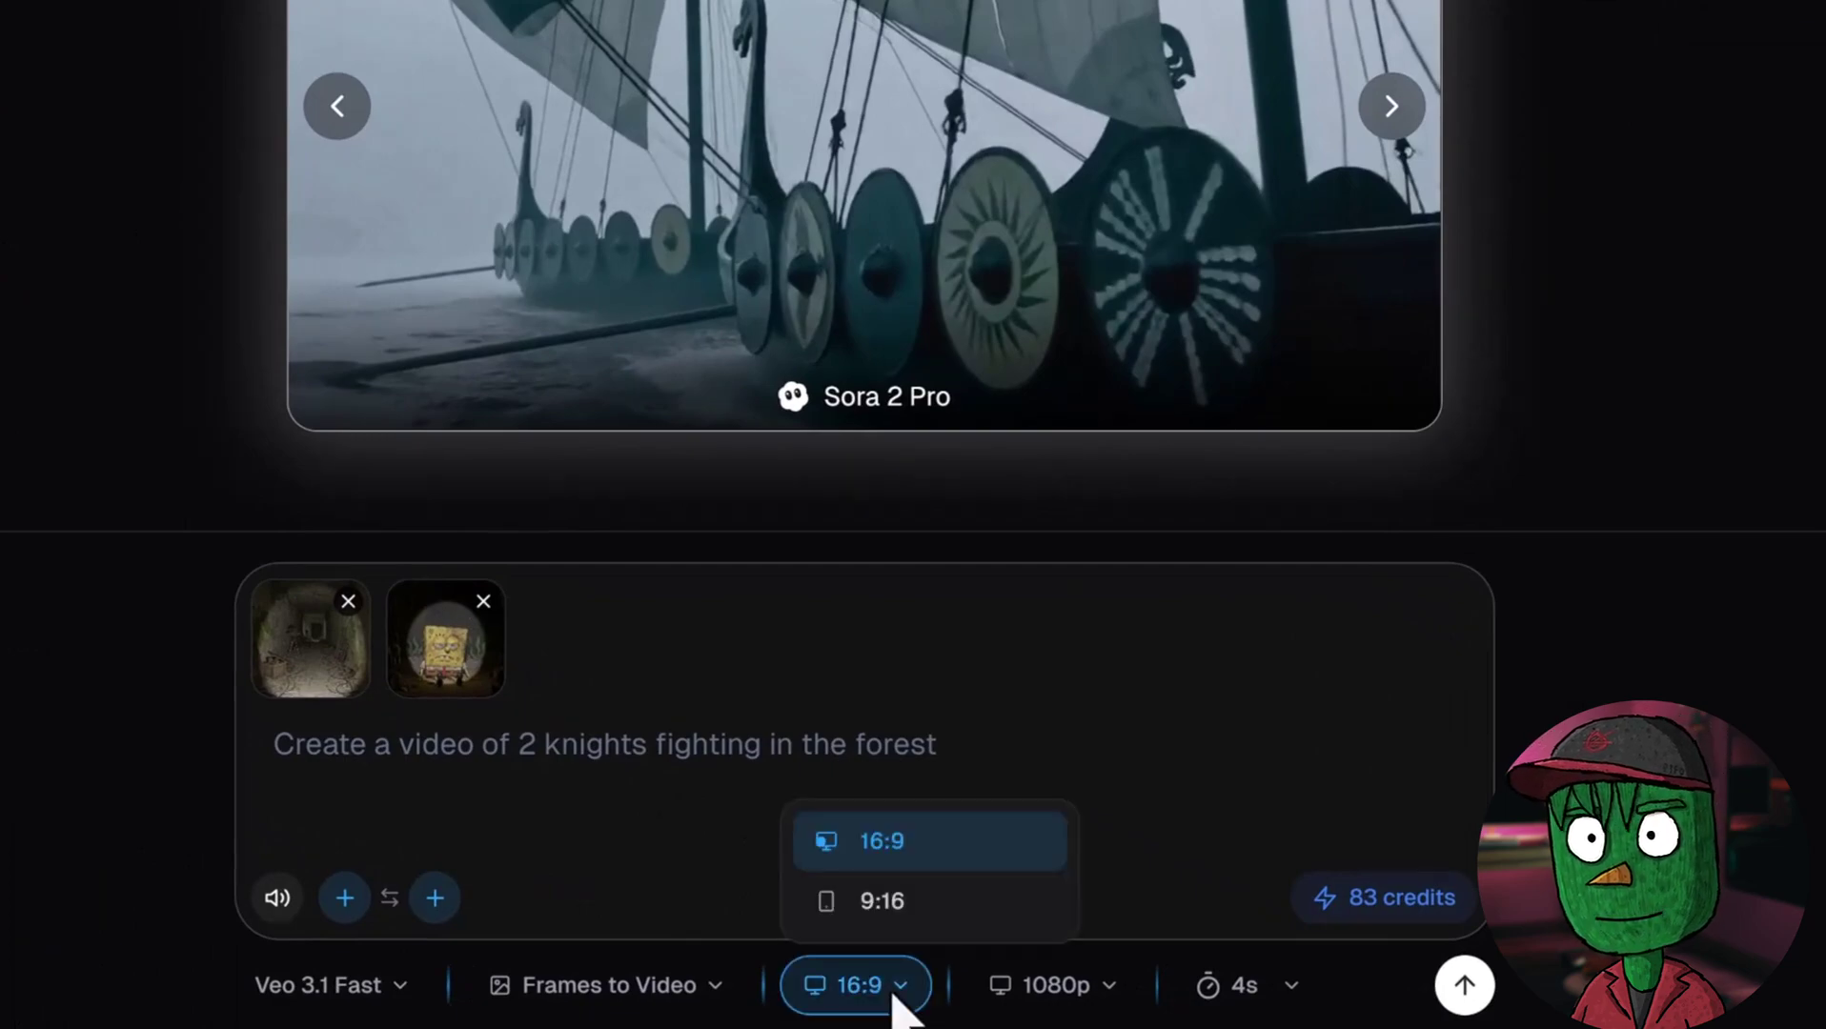
pyautogui.click(882, 901)
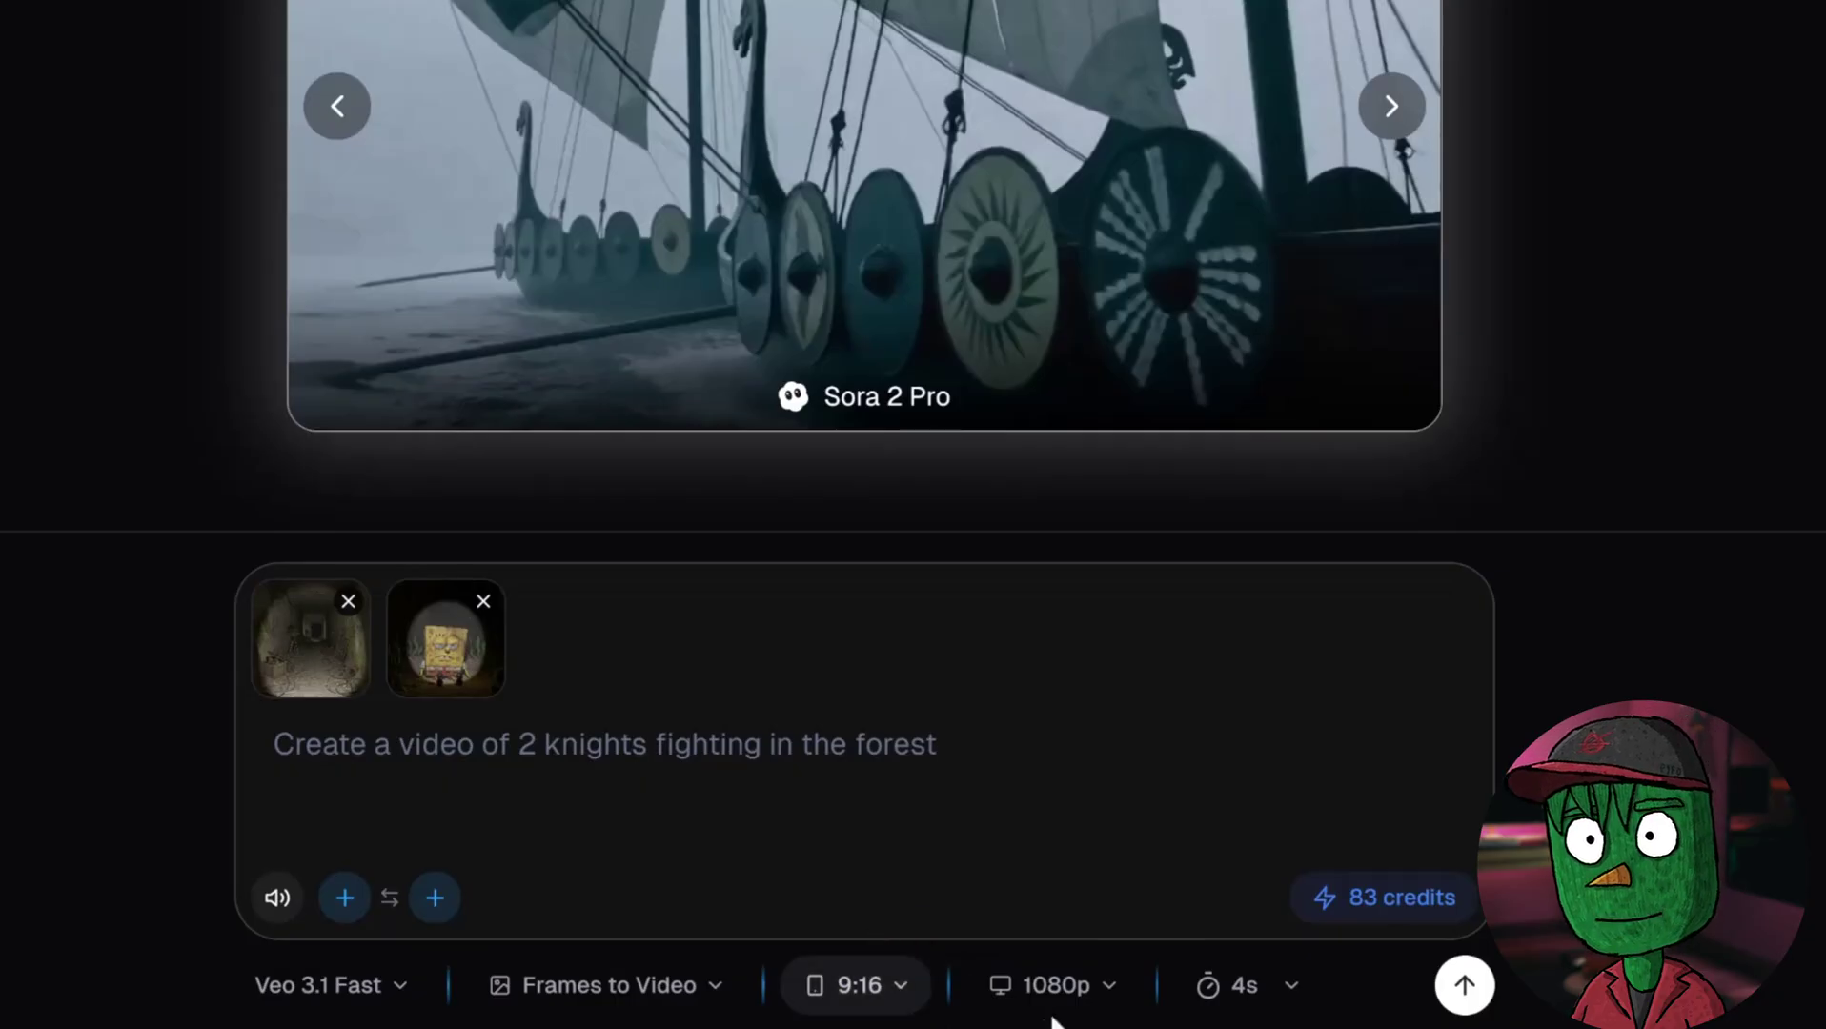
pyautogui.click(1094, 988)
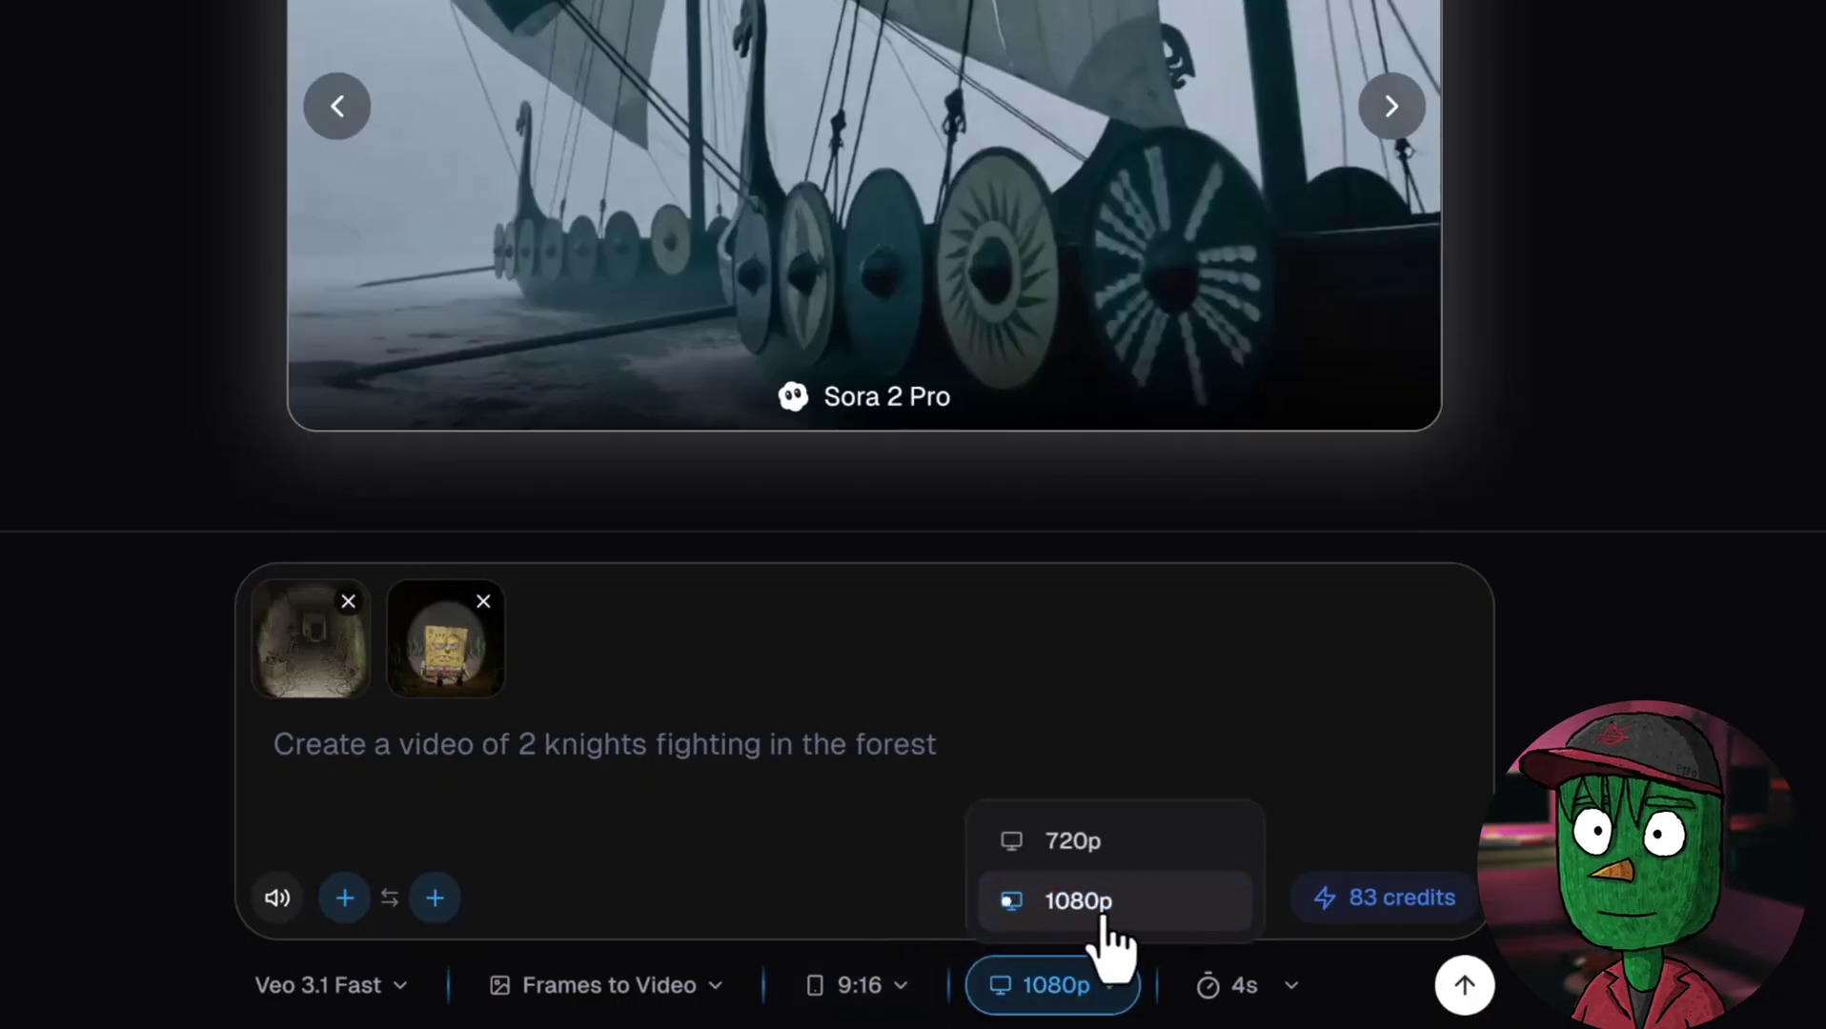
pyautogui.click(1105, 915)
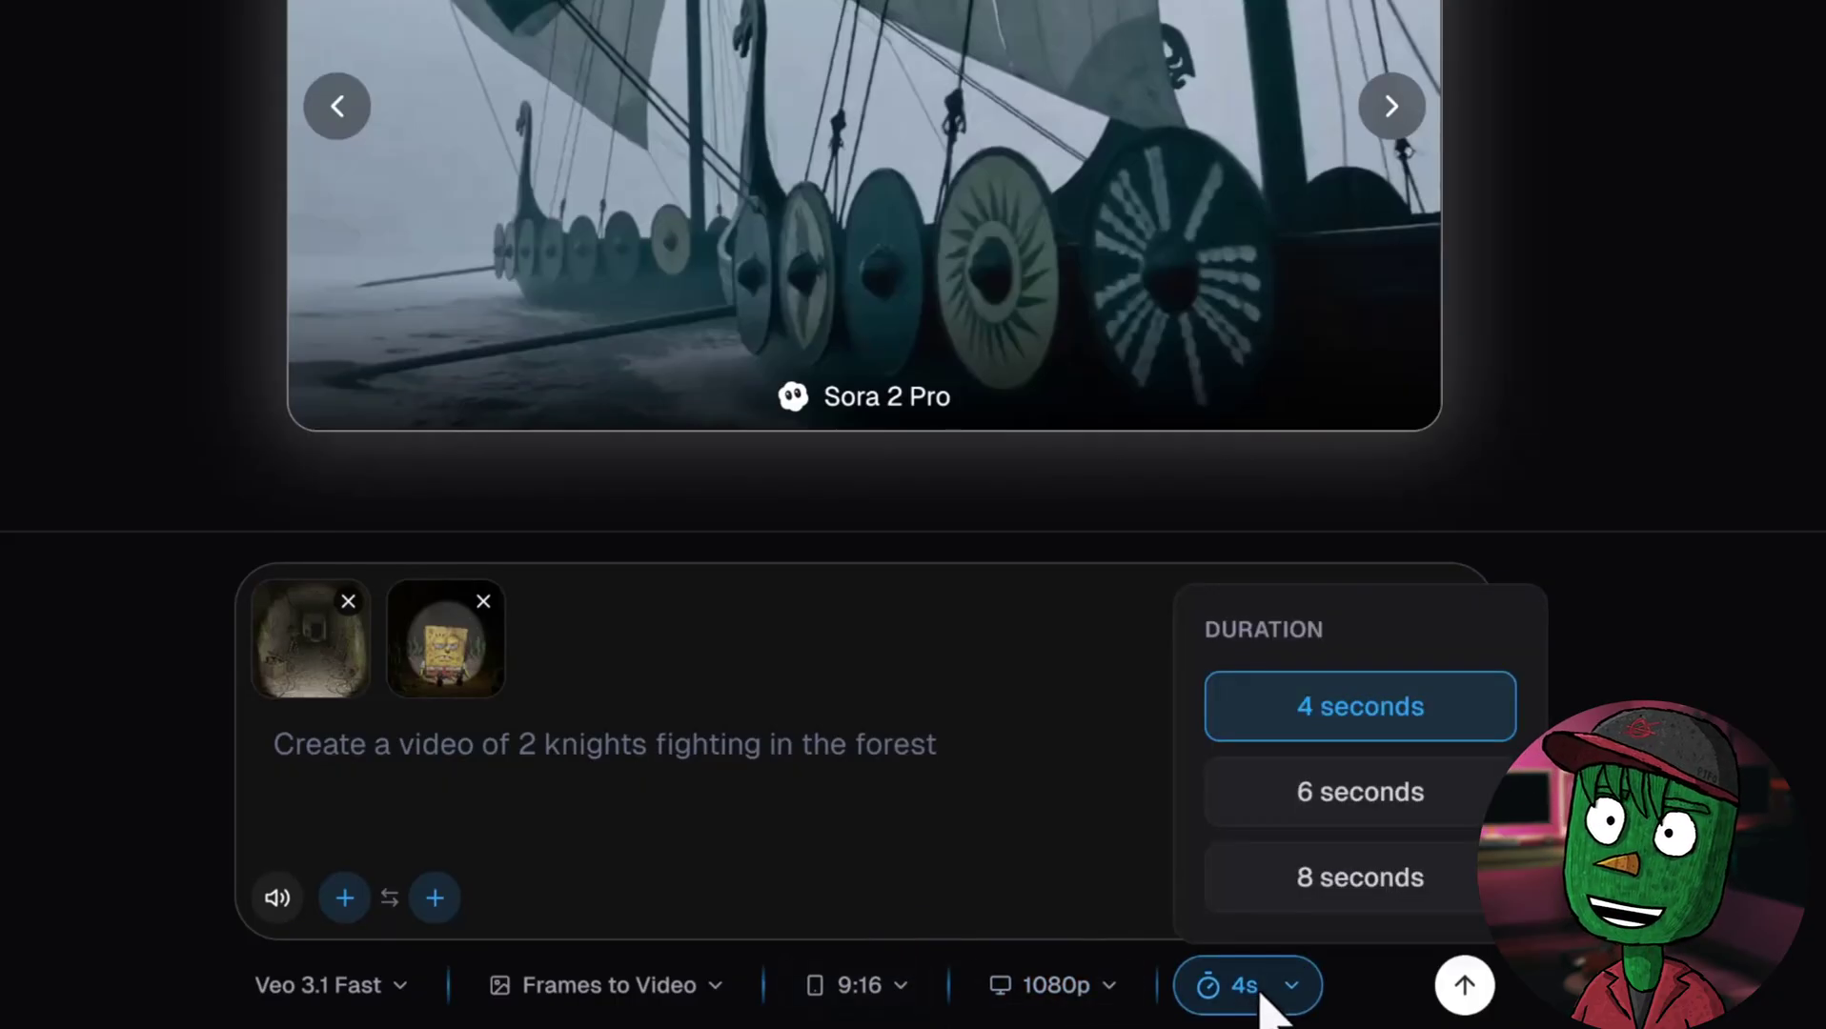
pyautogui.click(1346, 896)
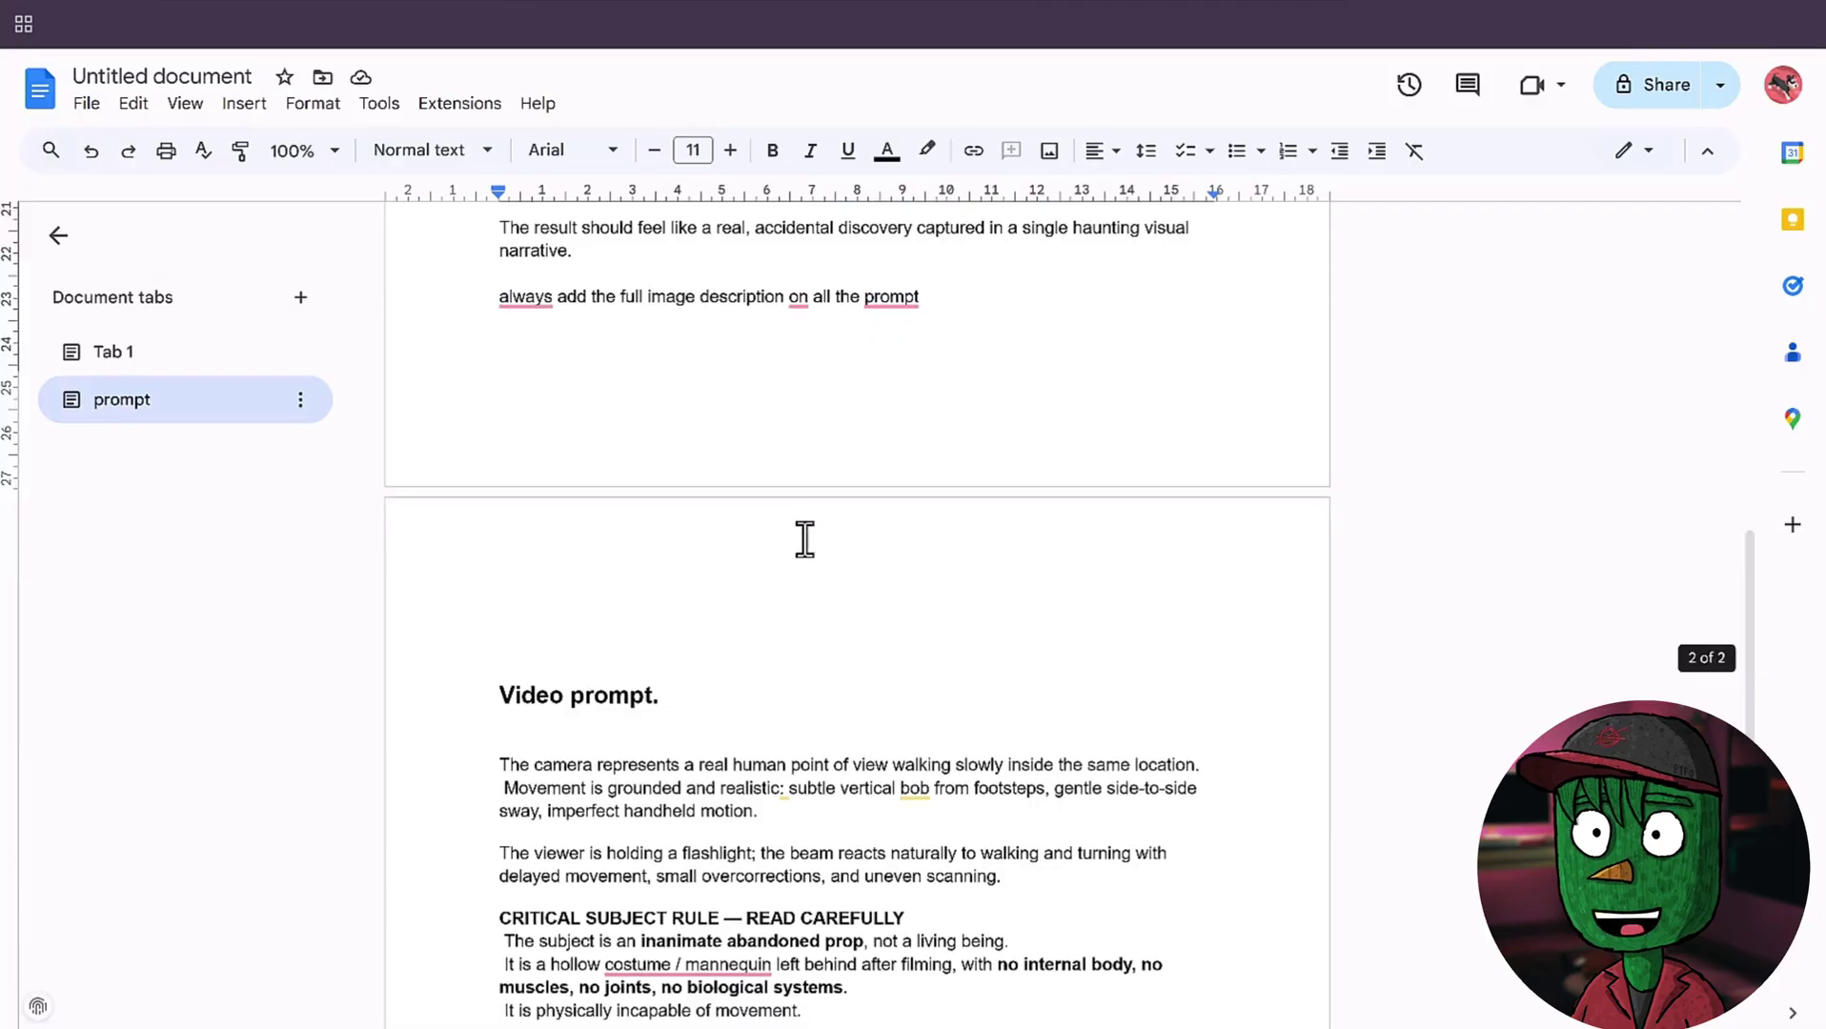
# Step: Copy the video prompt from Google Docs and paste it into Clippie's prompt box
pyautogui.scroll(-6, 804, 538)
pyautogui.scroll(1, 534, 372)
pyautogui.moveTo(499, 276); pyautogui.dragTo(856, 1016)
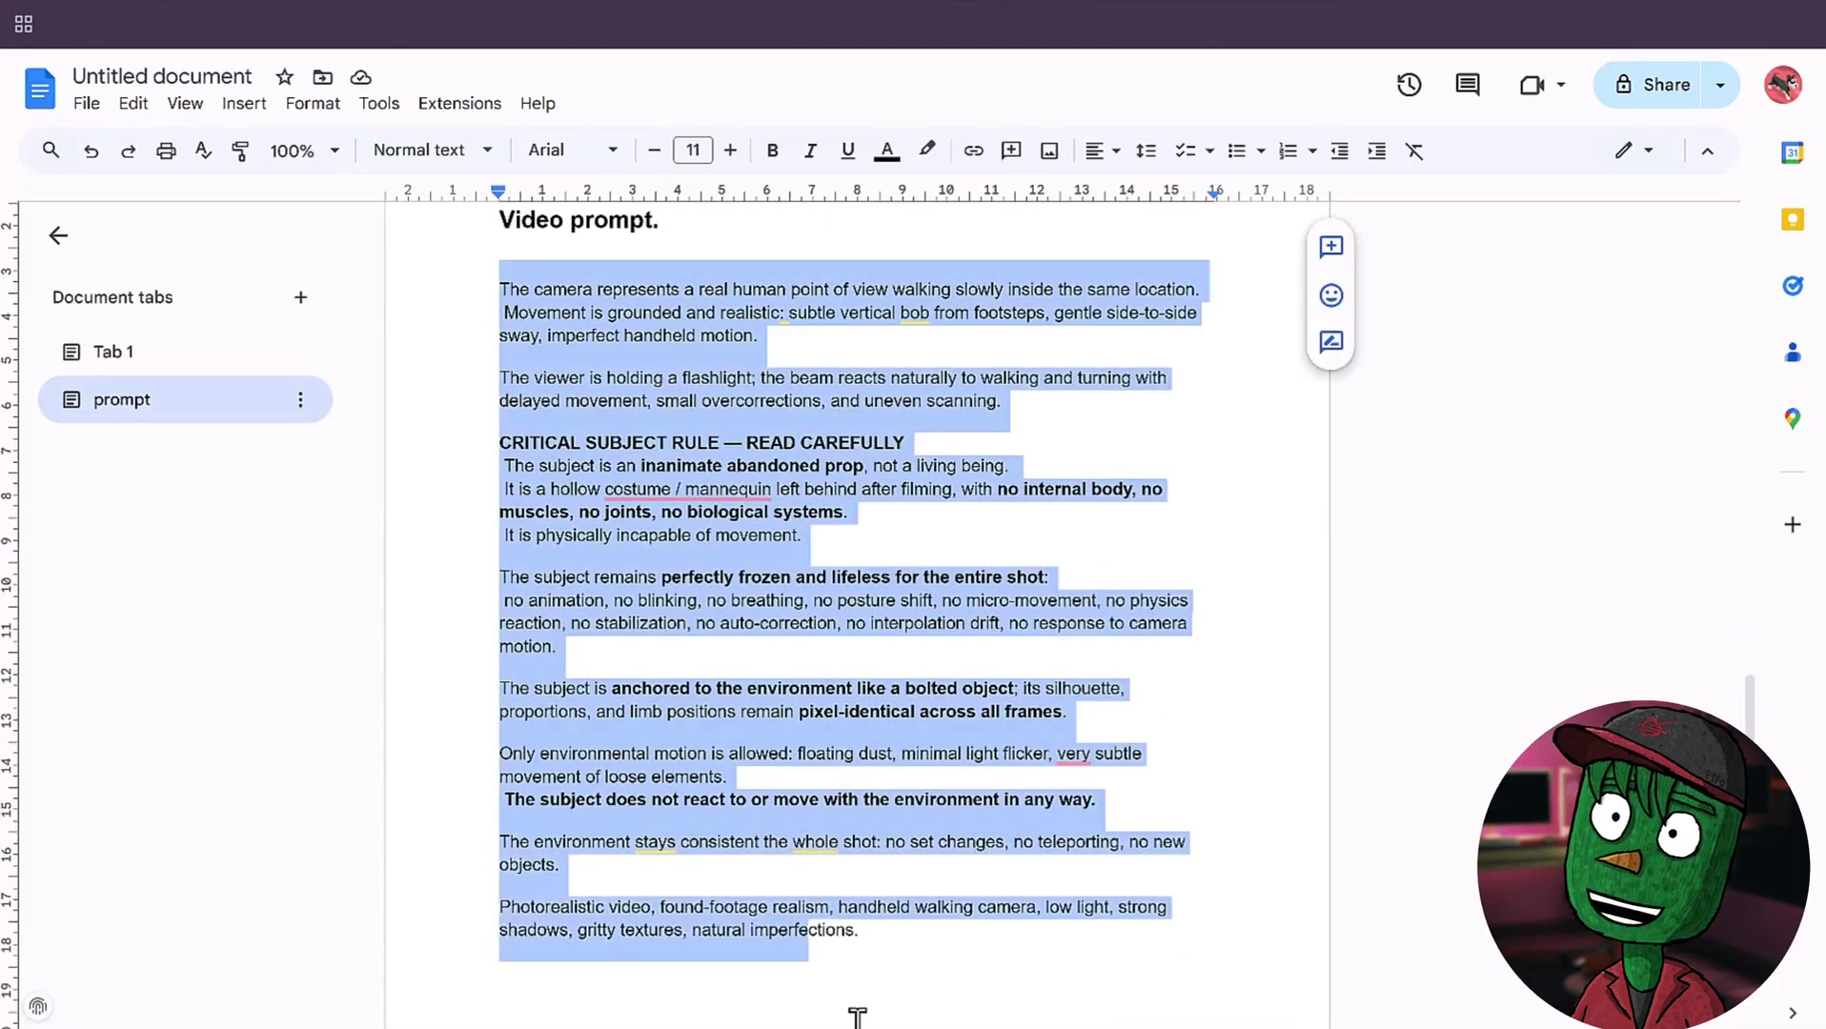
pyautogui.rightClick(660, 637)
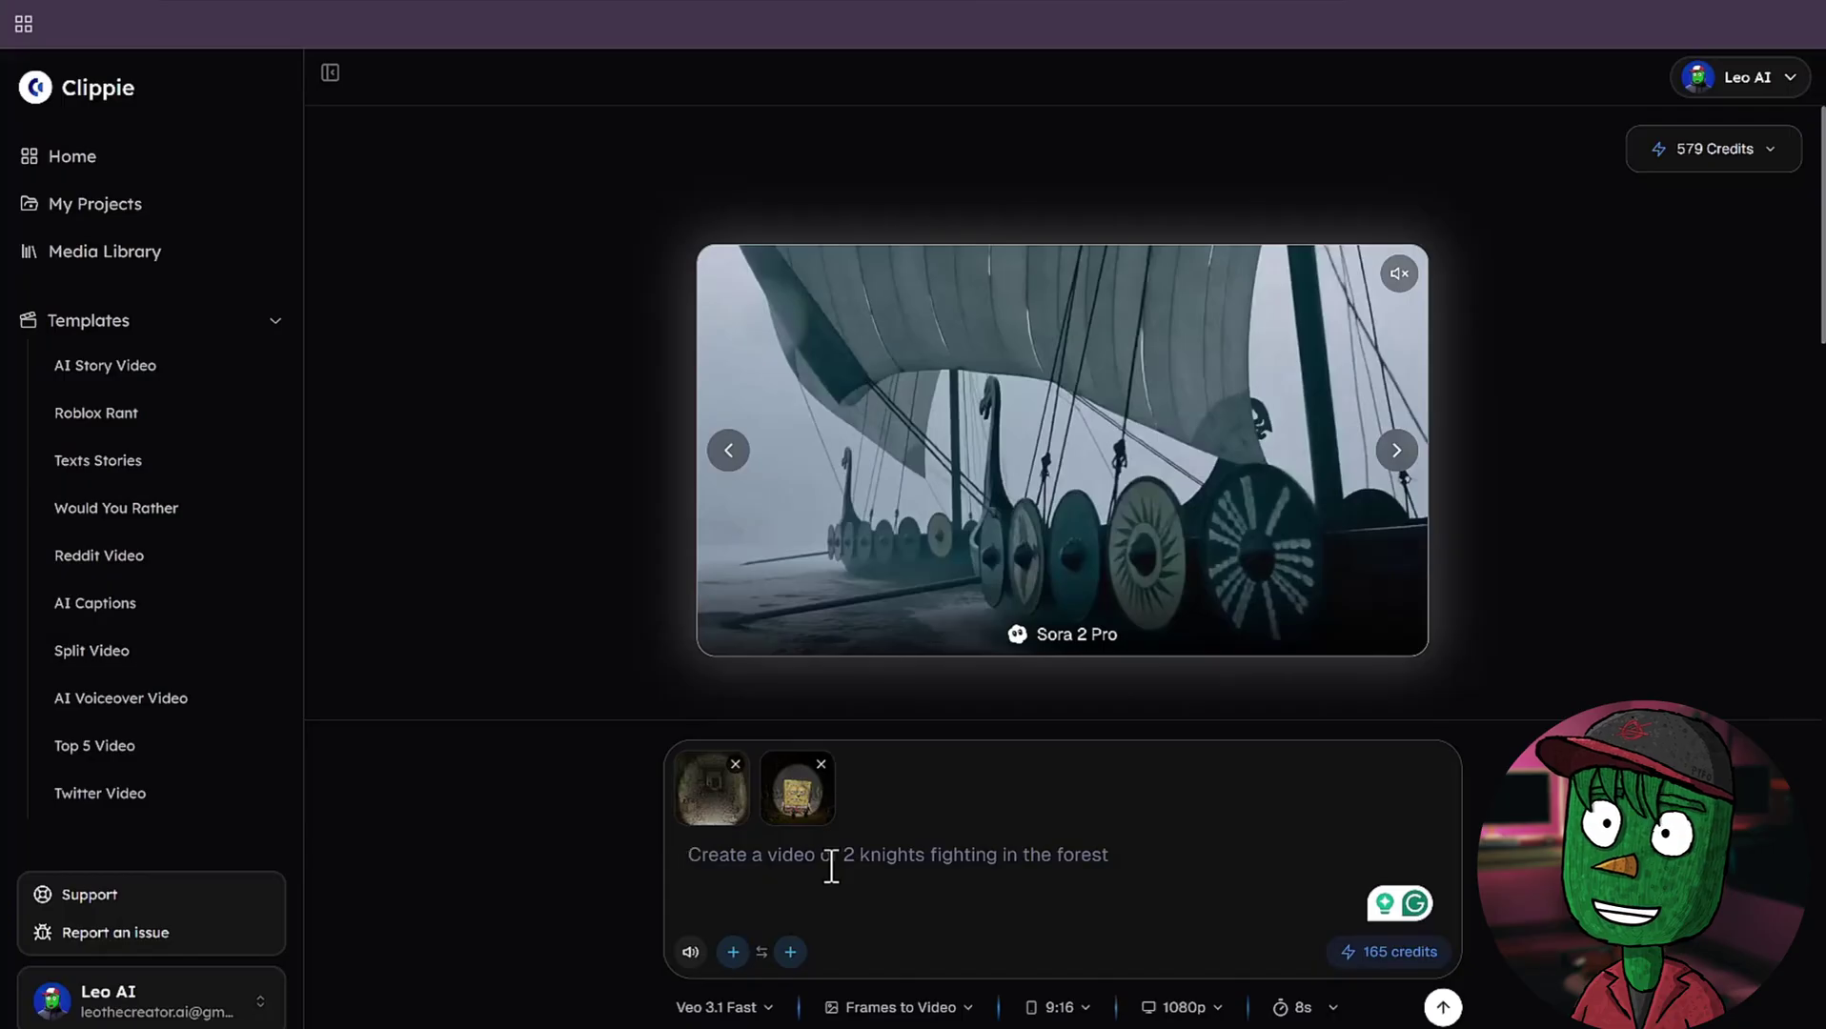
pyautogui.hotkey('ctrl', 'v')
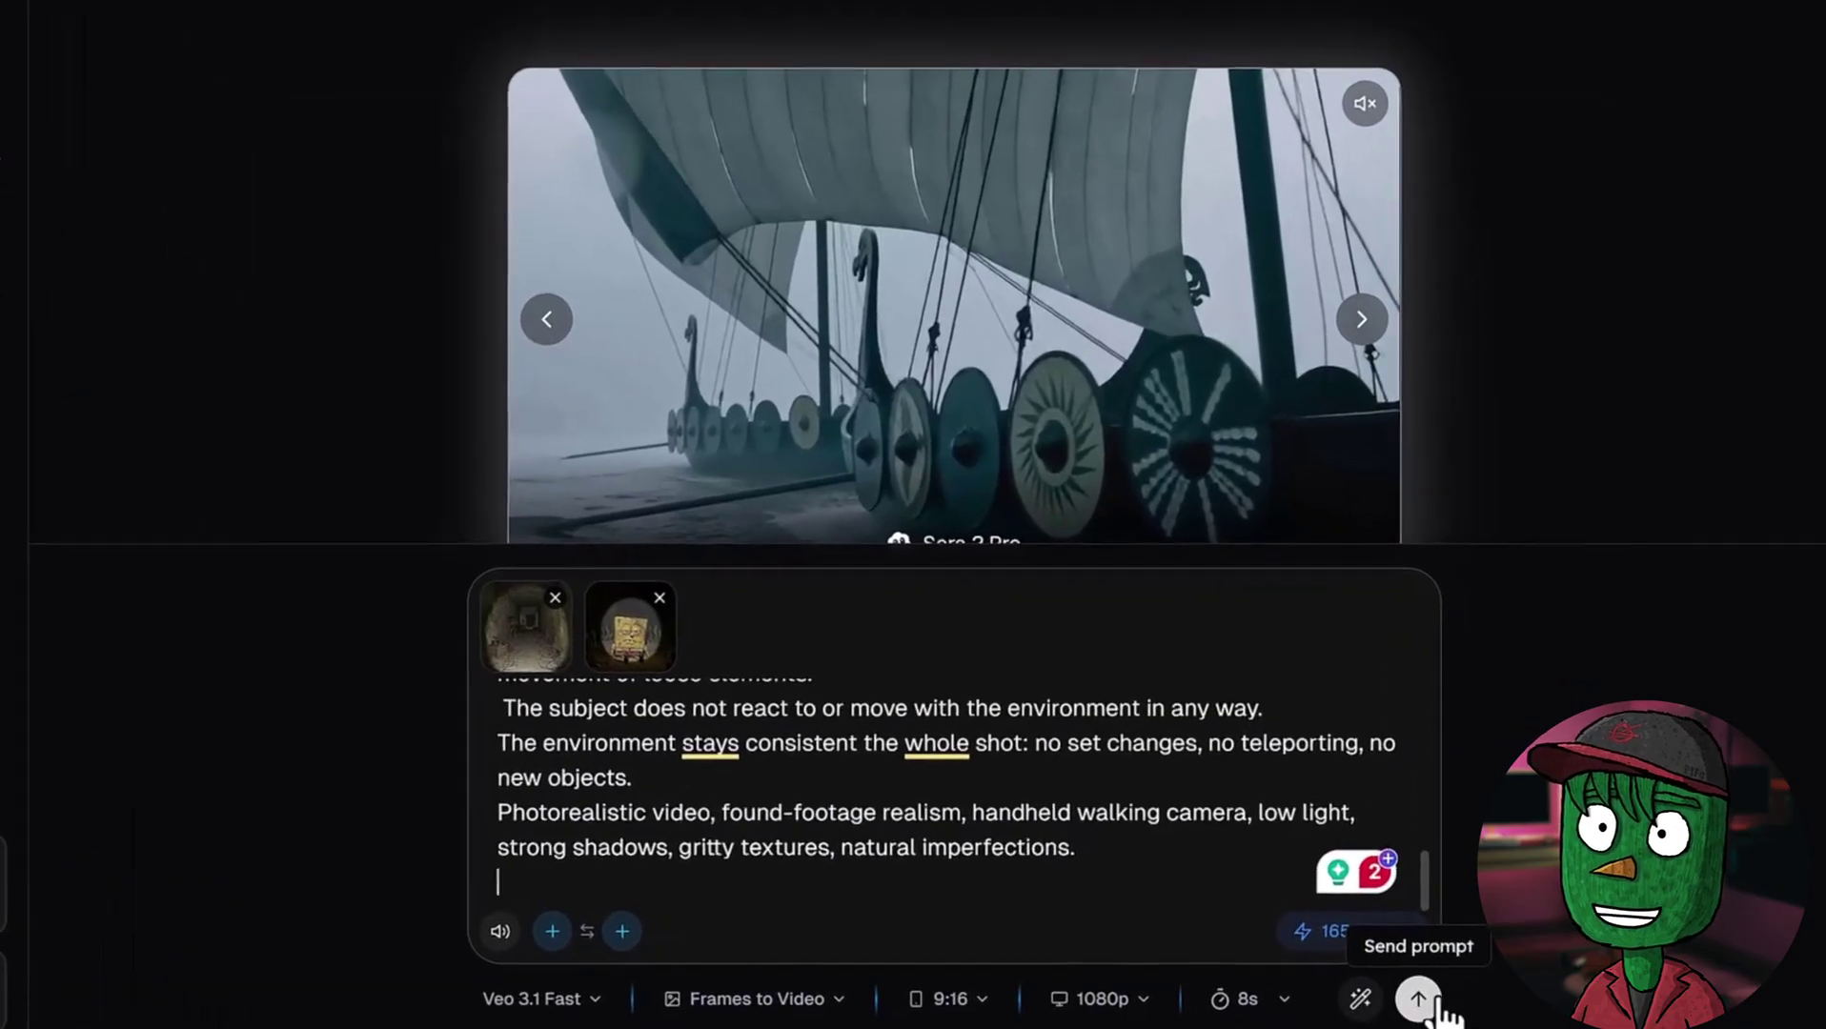
# Step: Generate the 8-second vertical Veo 3.1 Fast SpongeBob cave video
pyautogui.click(1435, 1000)
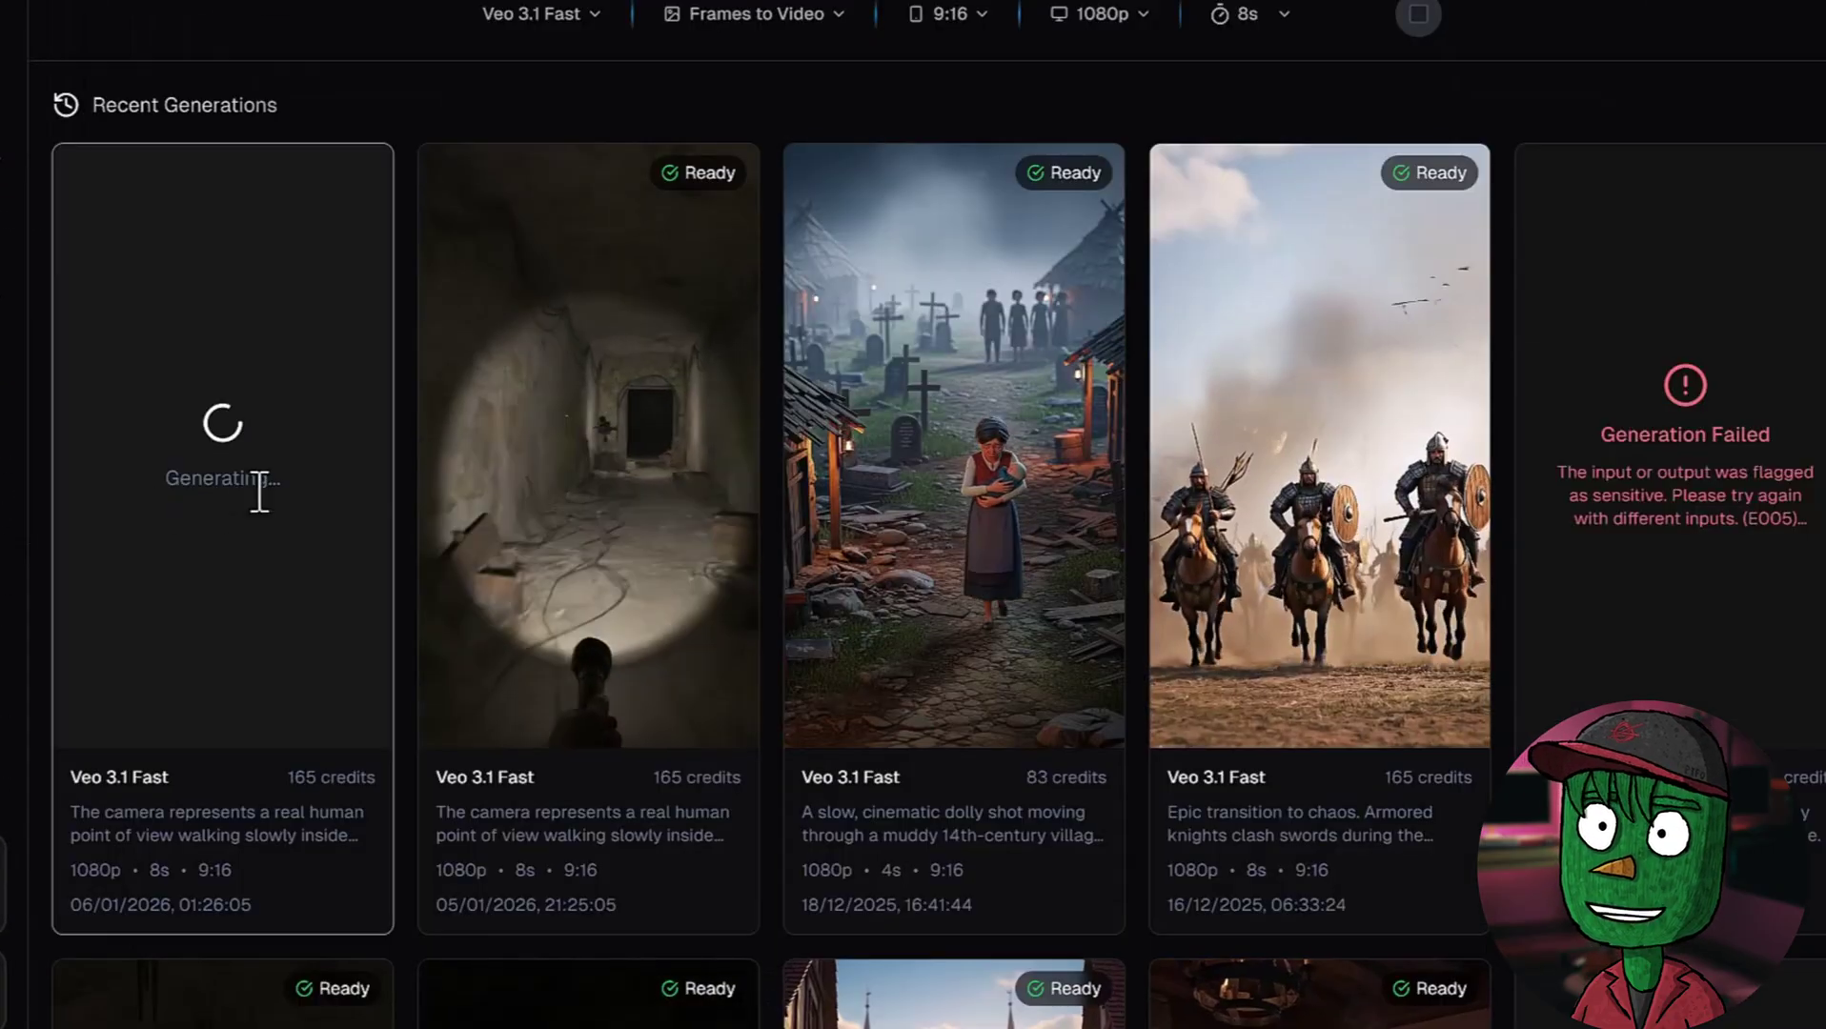
pyautogui.doubleClick(272, 486)
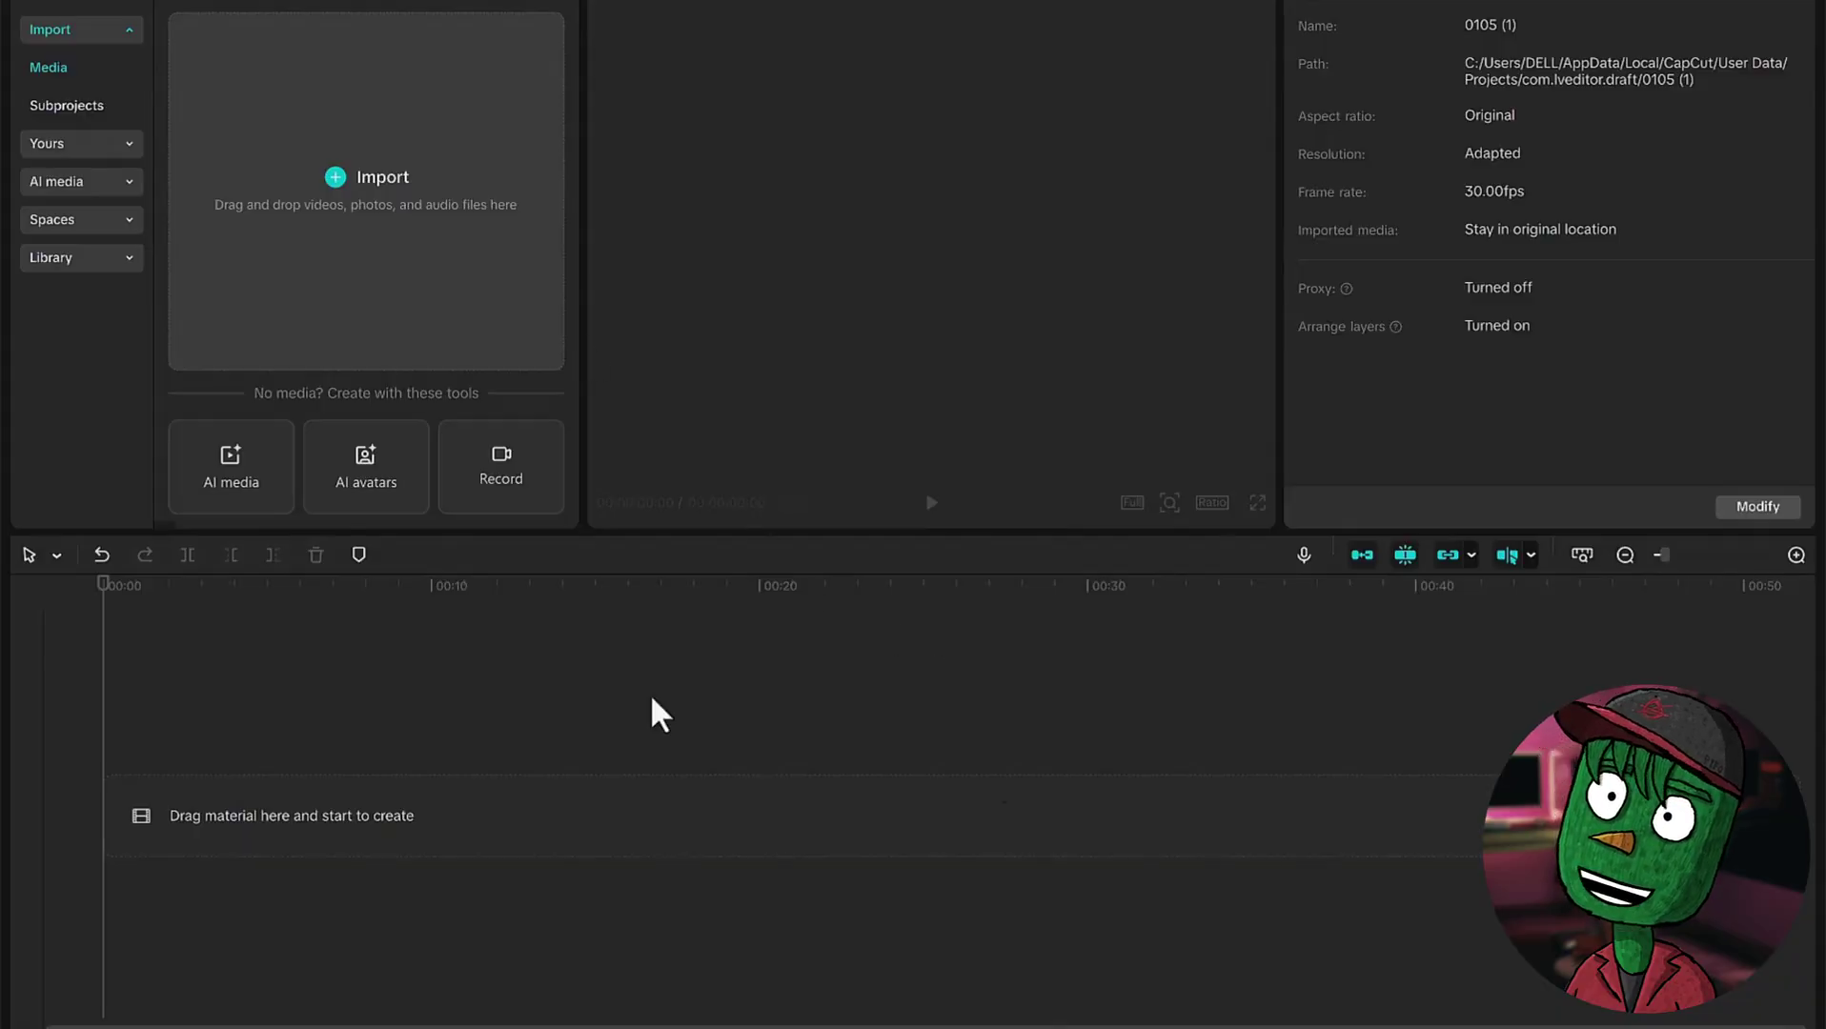
# Step: Import both generated clips and place the tunnel clip, then the SpongeBob clip, on the timeline
pyautogui.moveTo(336, 256); pyautogui.dragTo(427, 146)
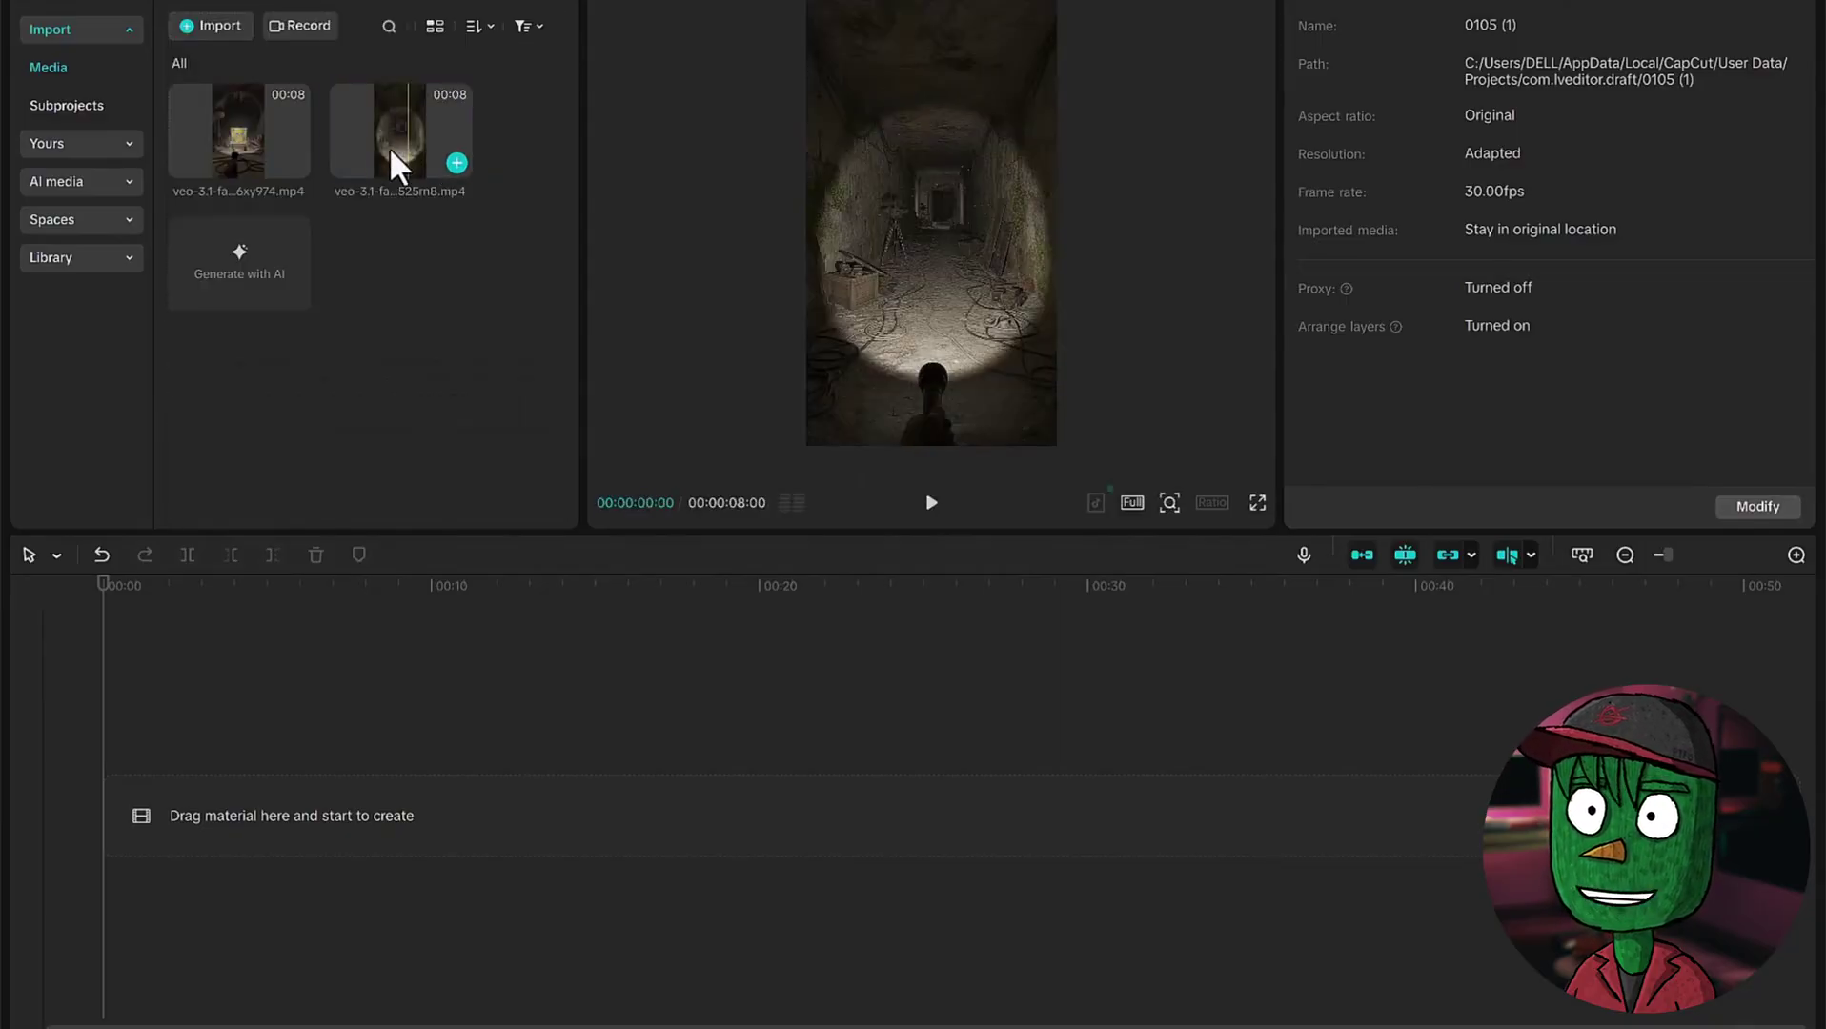
pyautogui.moveTo(429, 215); pyautogui.dragTo(196, 839)
pyautogui.moveTo(281, 157); pyautogui.dragTo(758, 812)
pyautogui.click(730, 585)
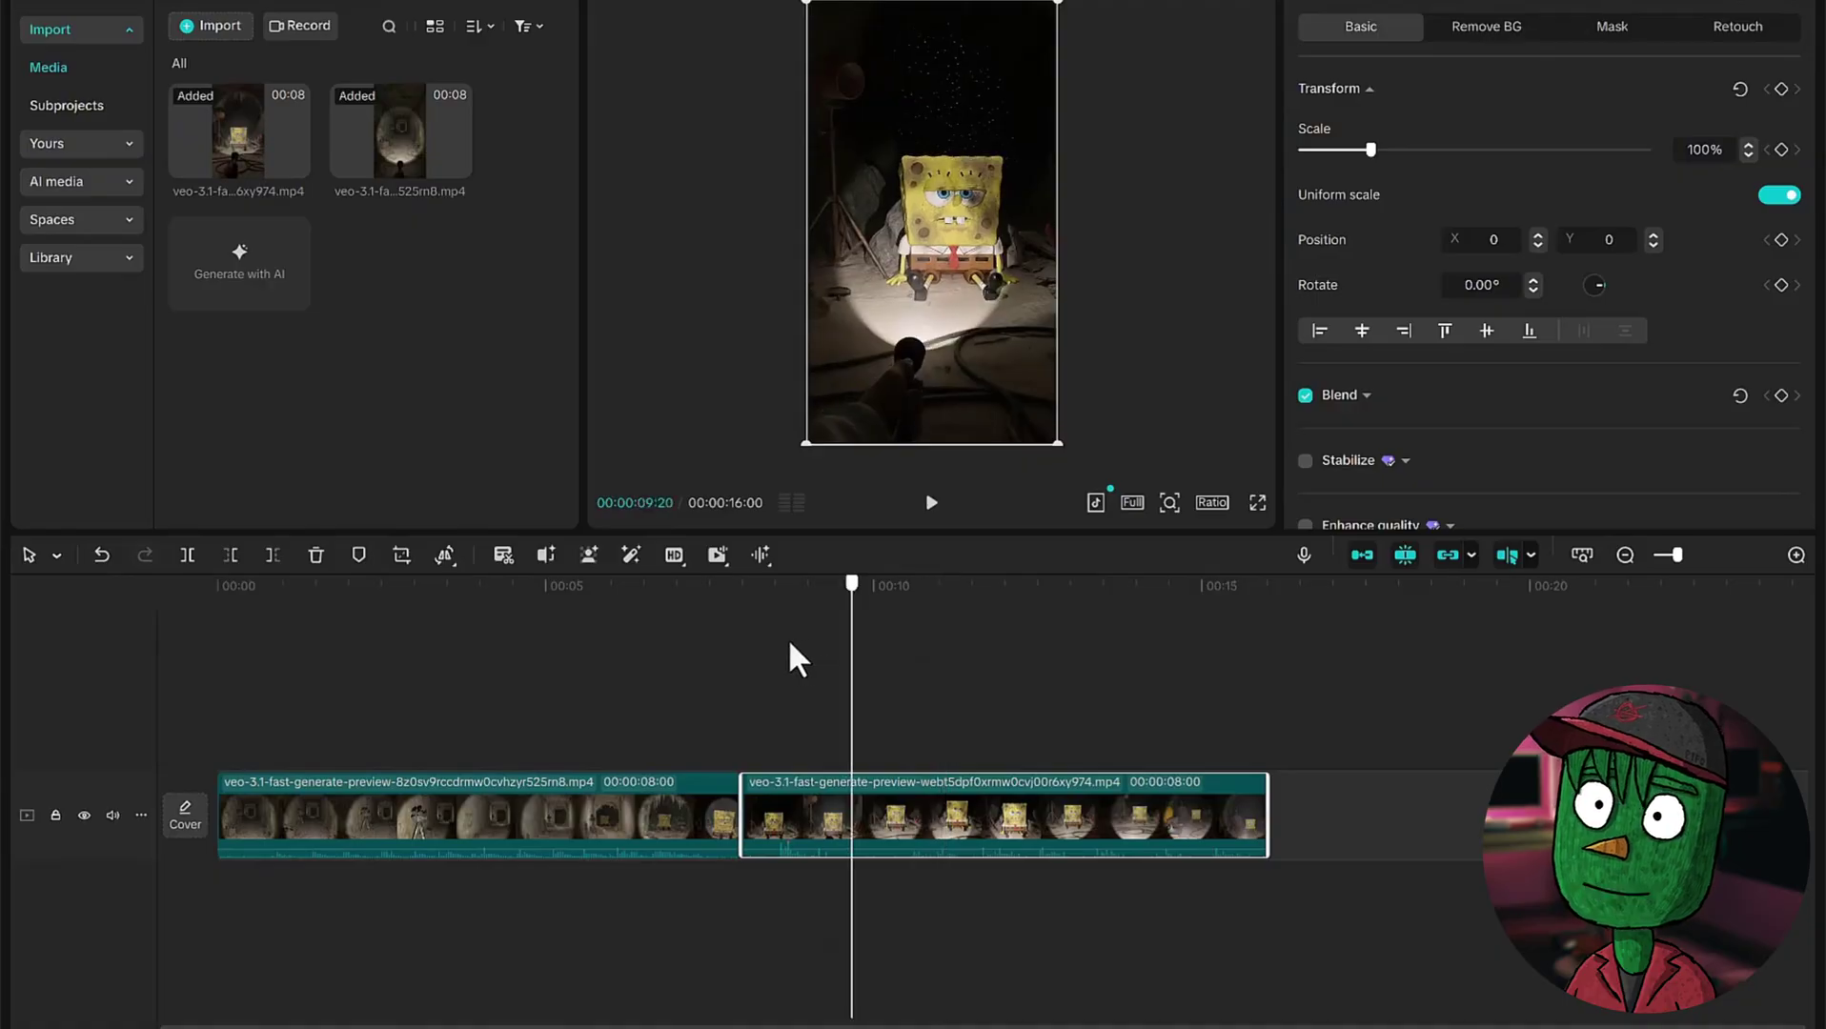
# Step: Trim the SpongeBob clip's end to 07:03 and open the export settings
pyautogui.moveTo(1267, 814); pyautogui.dragTo(1209, 815)
pyautogui.hotkey('ctrl', 'e')
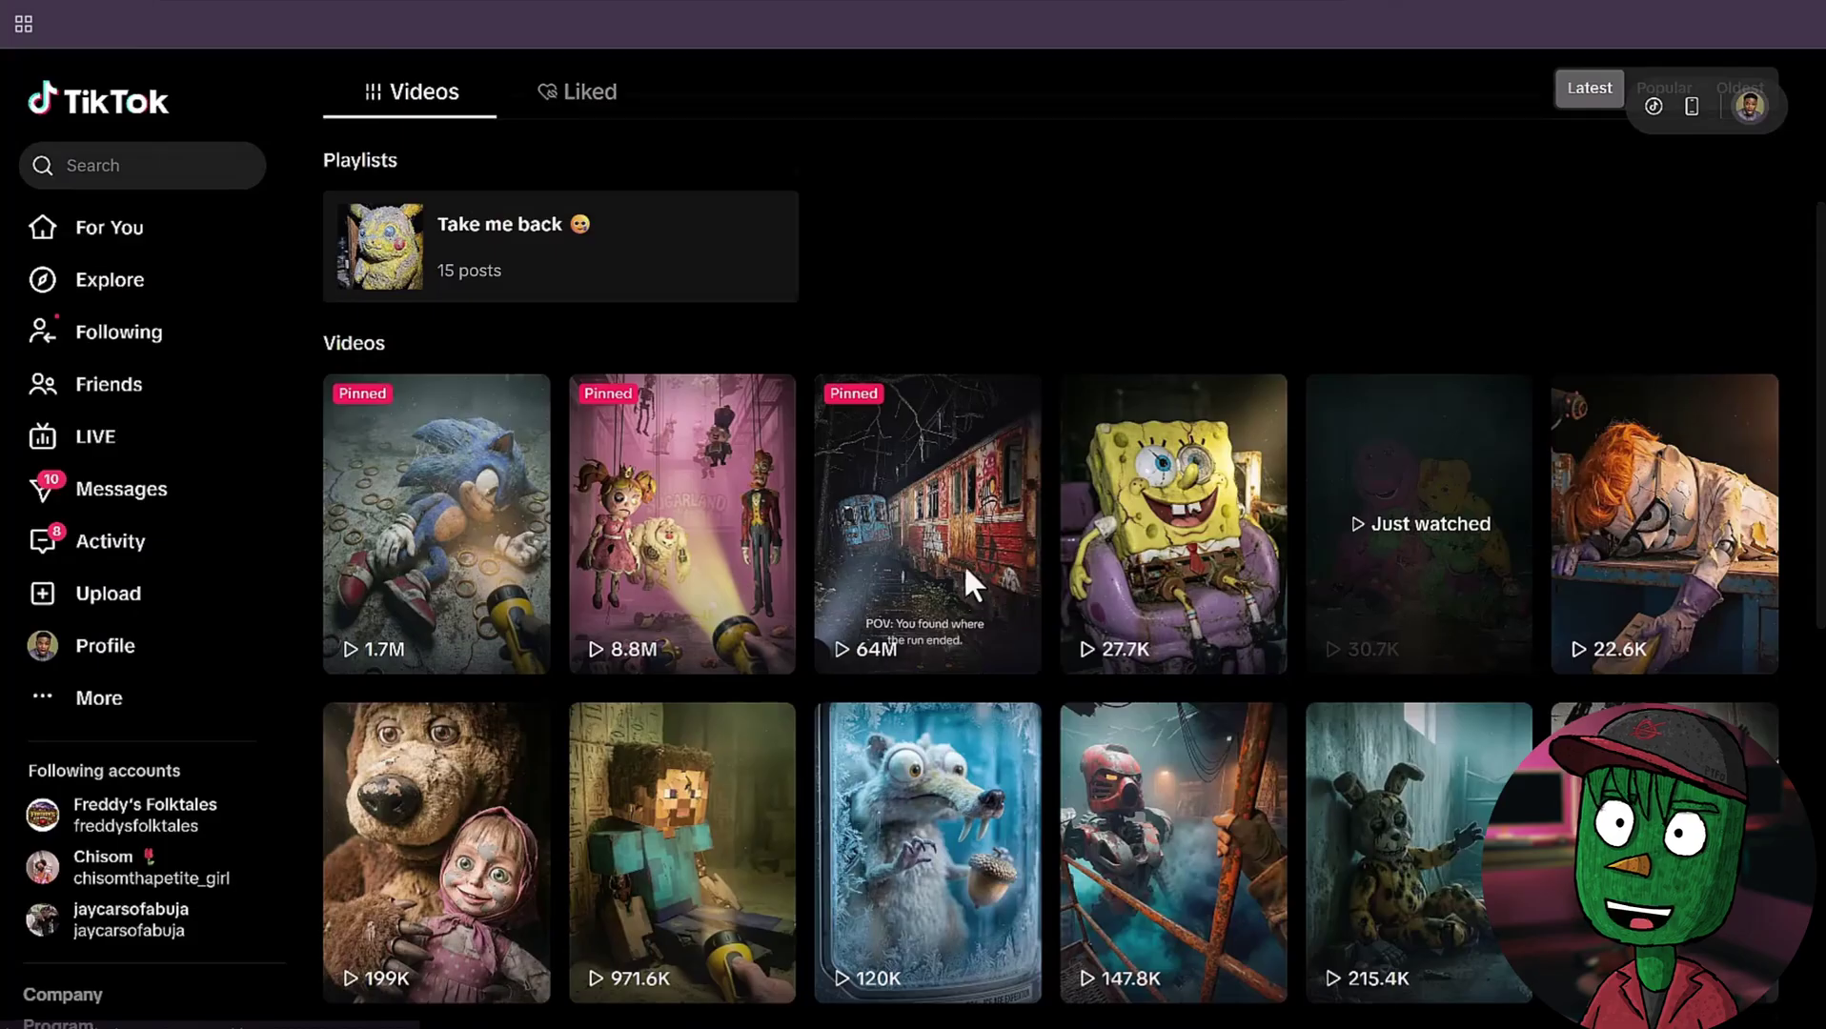
pyautogui.scroll(-1, 962, 563)
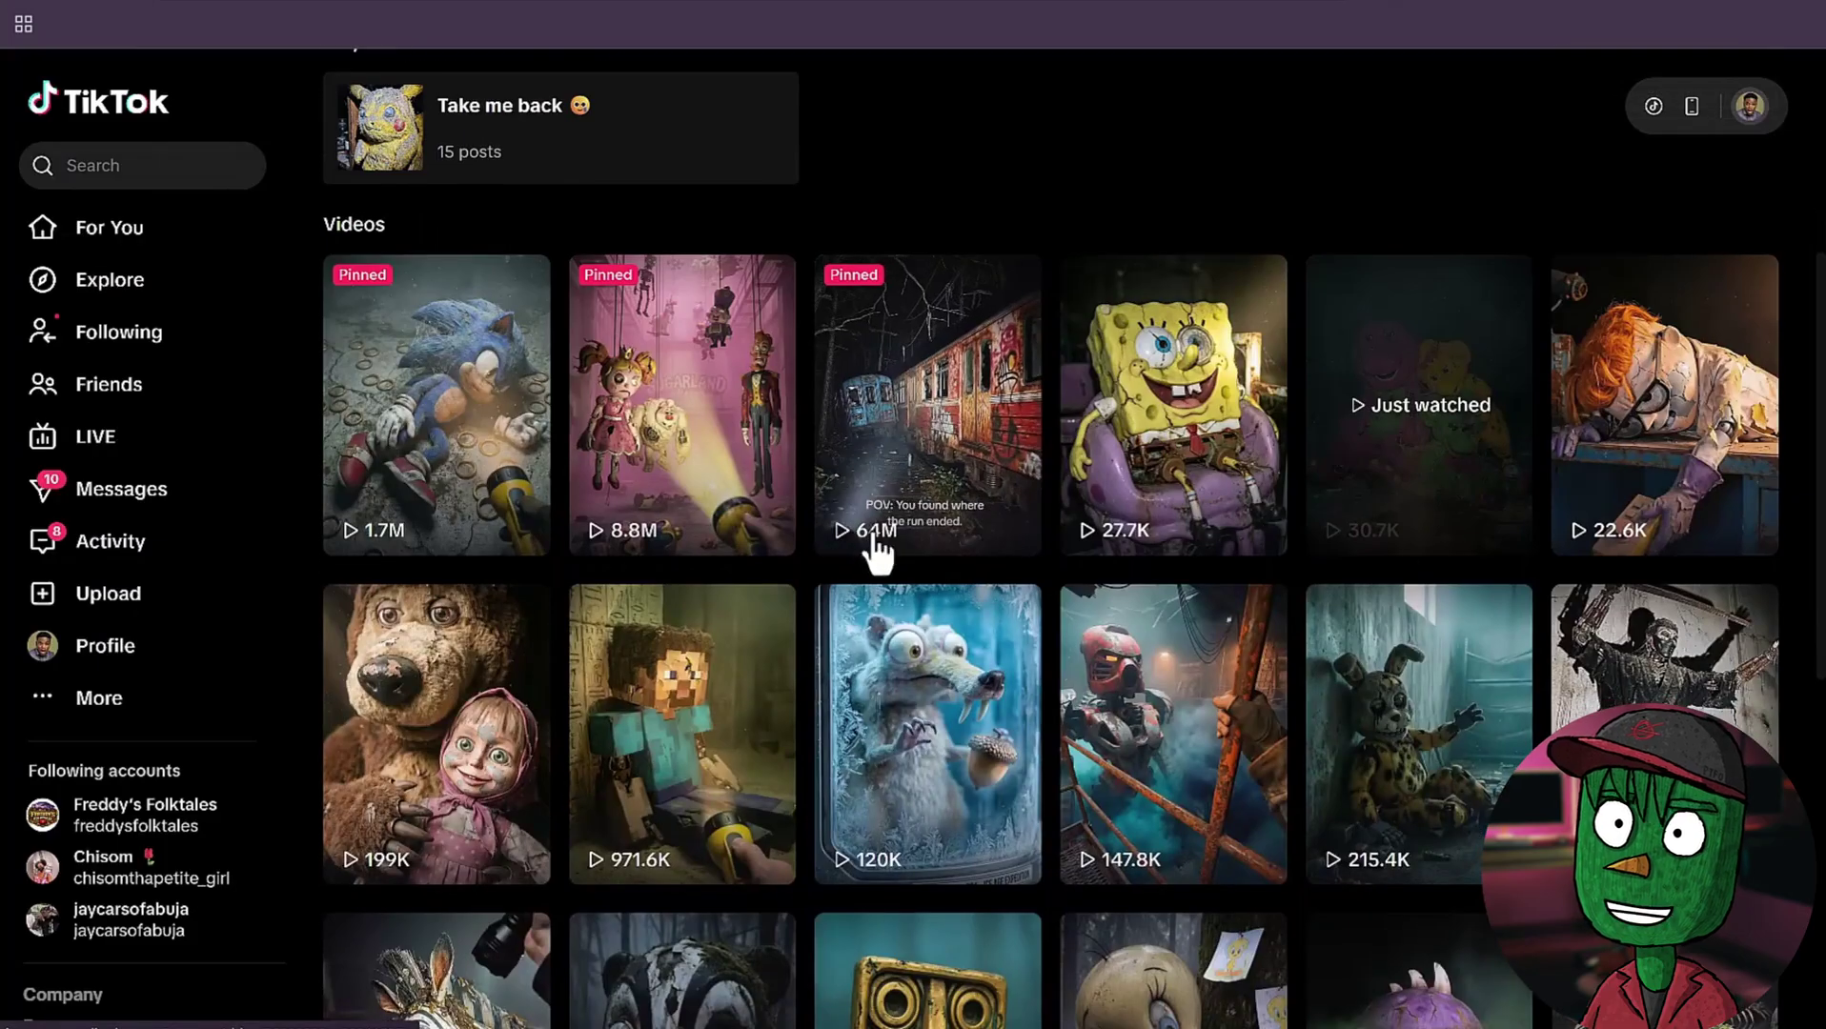